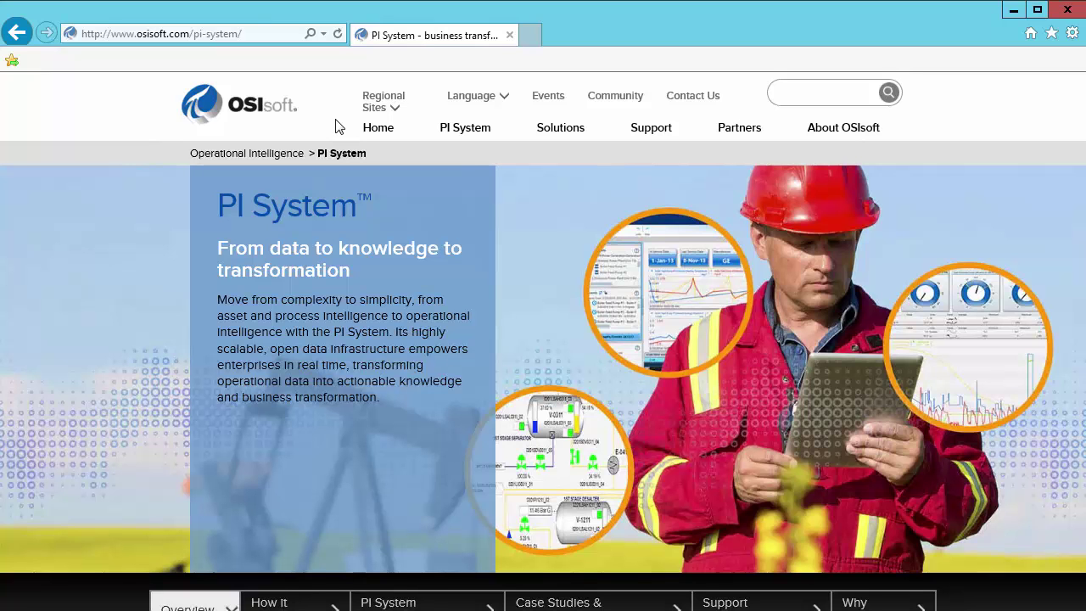
pyautogui.click(252, 34)
pyautogui.write('https://pisrv01.pischool.int')
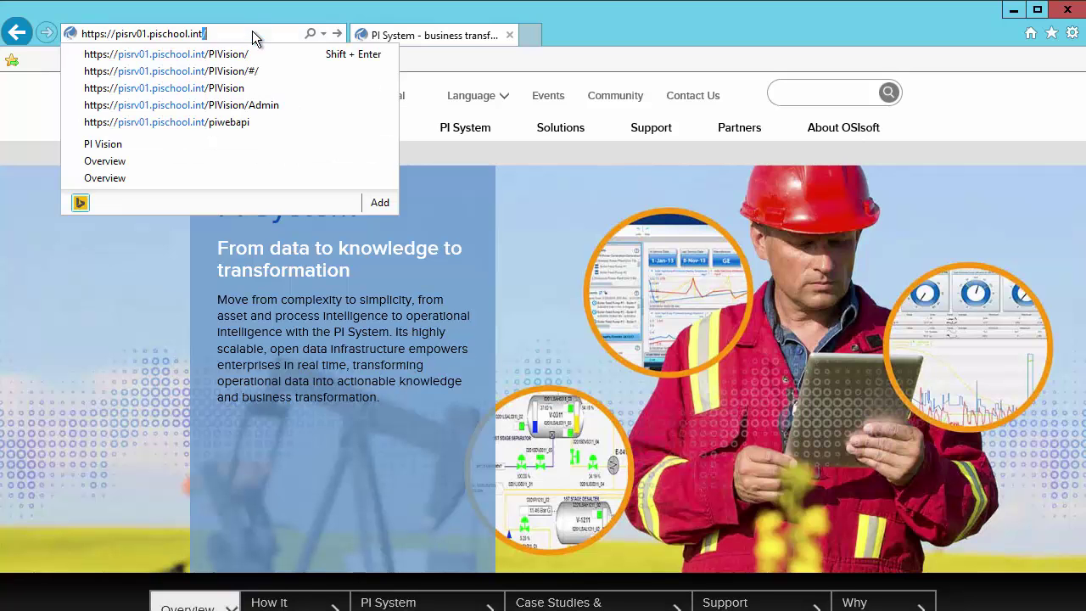
pyautogui.press('Down')
pyautogui.press('Return')
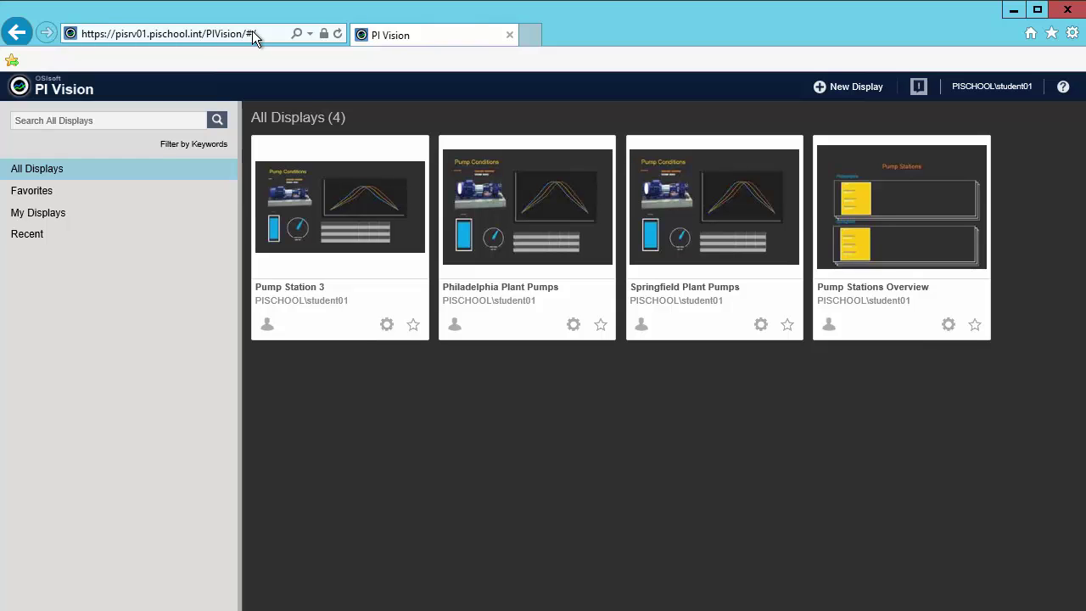
# - Start a new display and search the asset tree for Philadelphia
pyautogui.click(825, 86)
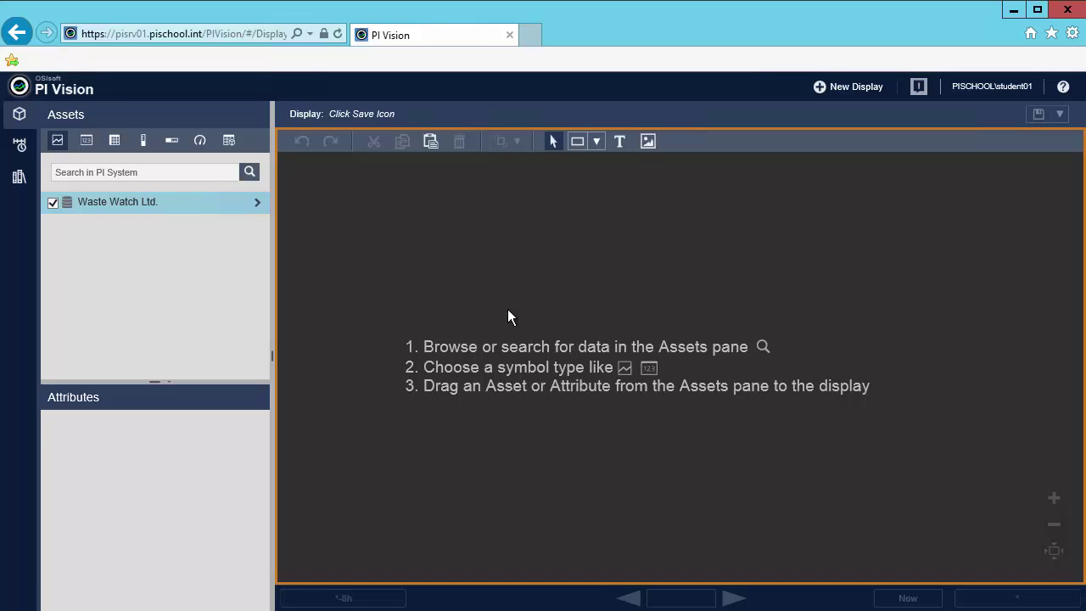
pyautogui.click(167, 172)
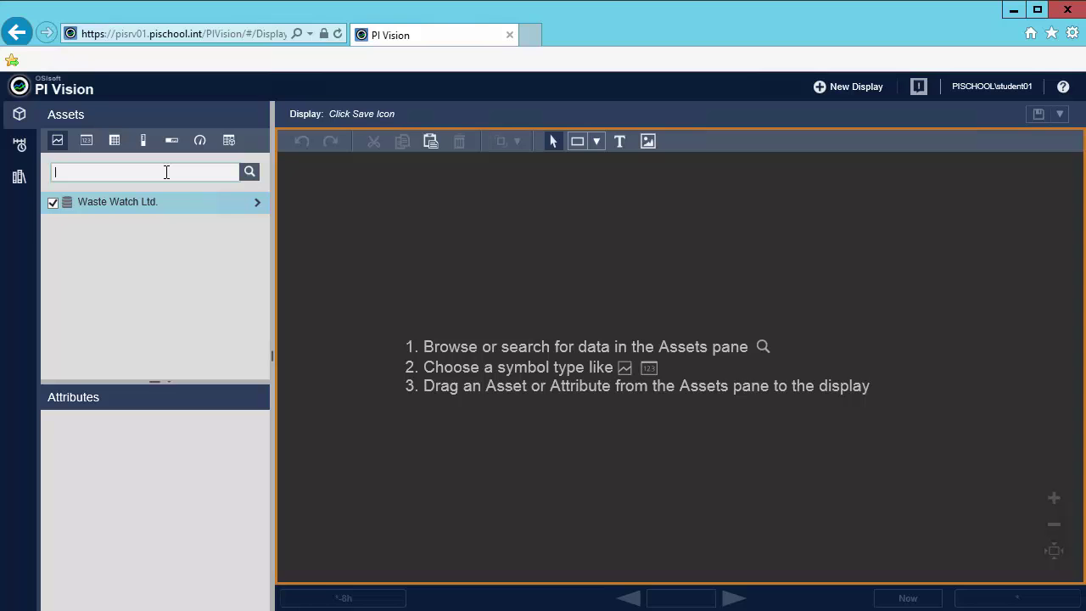
pyautogui.write('Philadelphia')
pyautogui.press('Return')
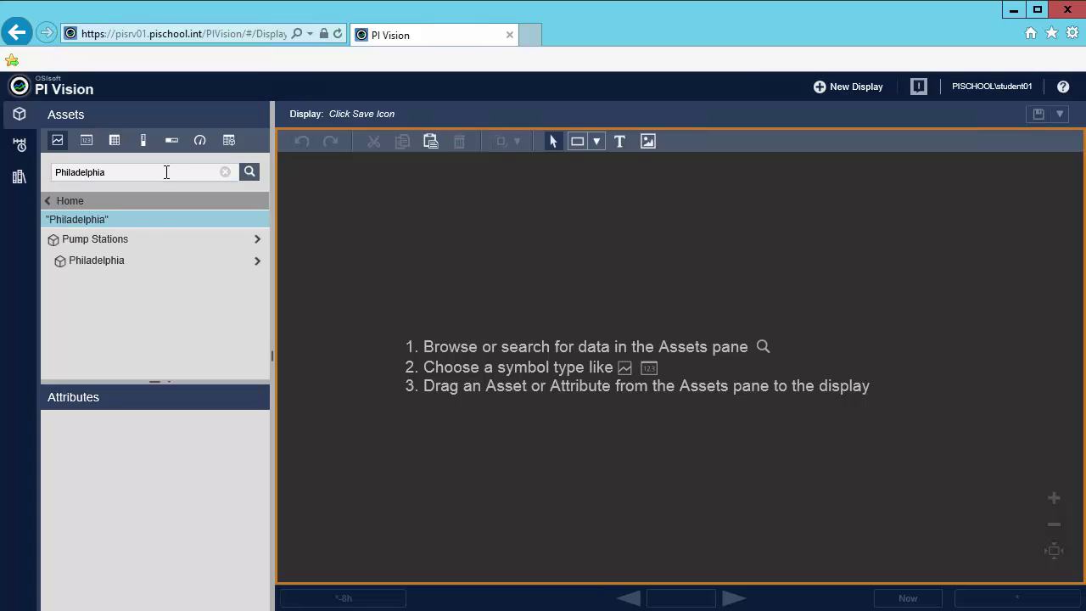
# - Open Philadelphia, list Pump01's attributes and select Bearing Temperature
pyautogui.click(254, 263)
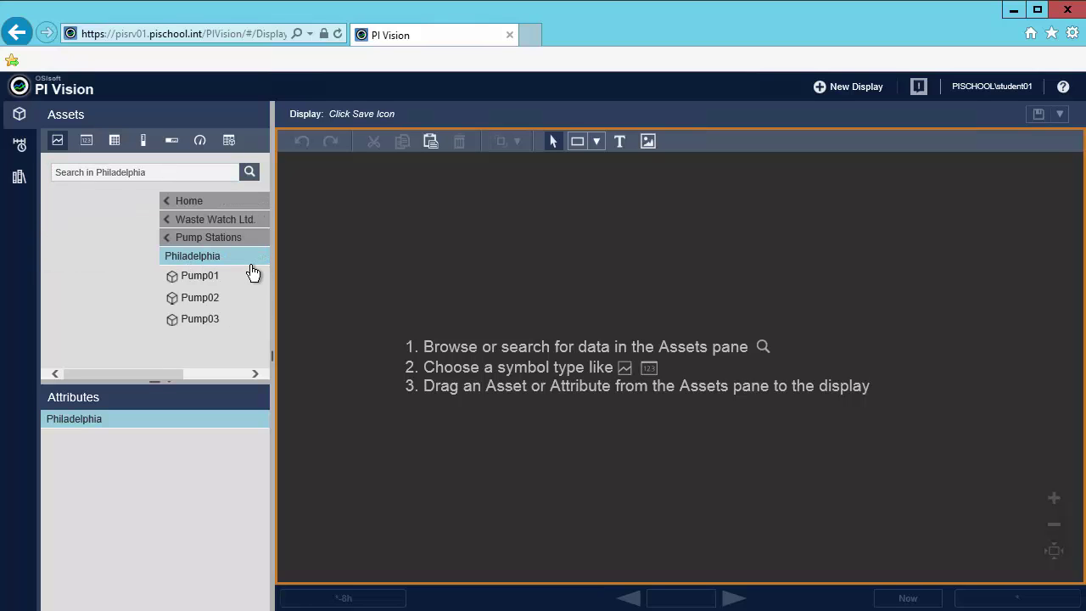
pyautogui.click(117, 284)
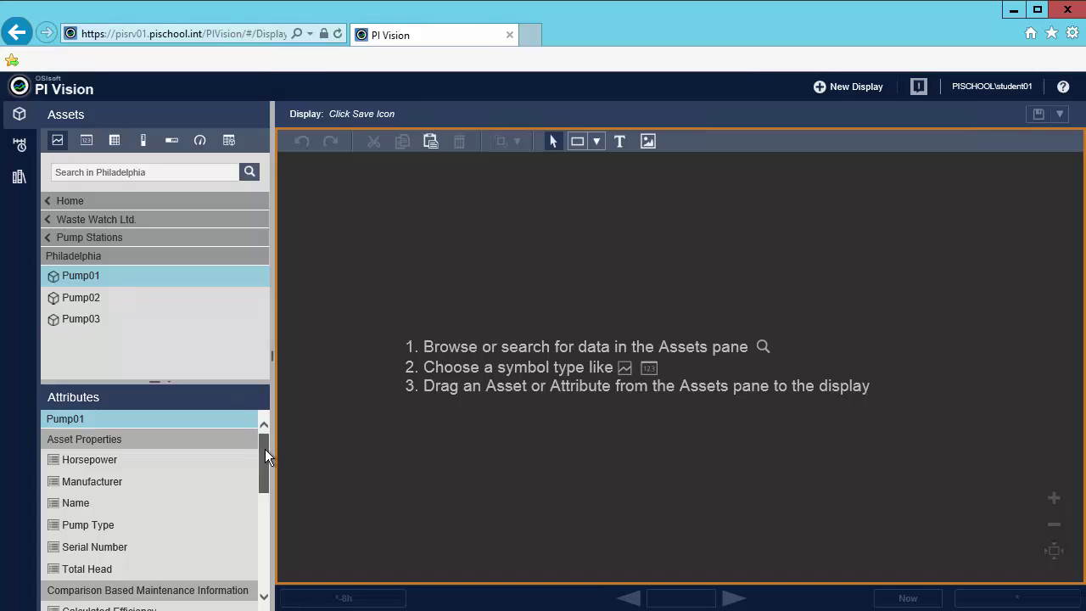
pyautogui.moveTo(265, 453); pyautogui.dragTo(261, 508)
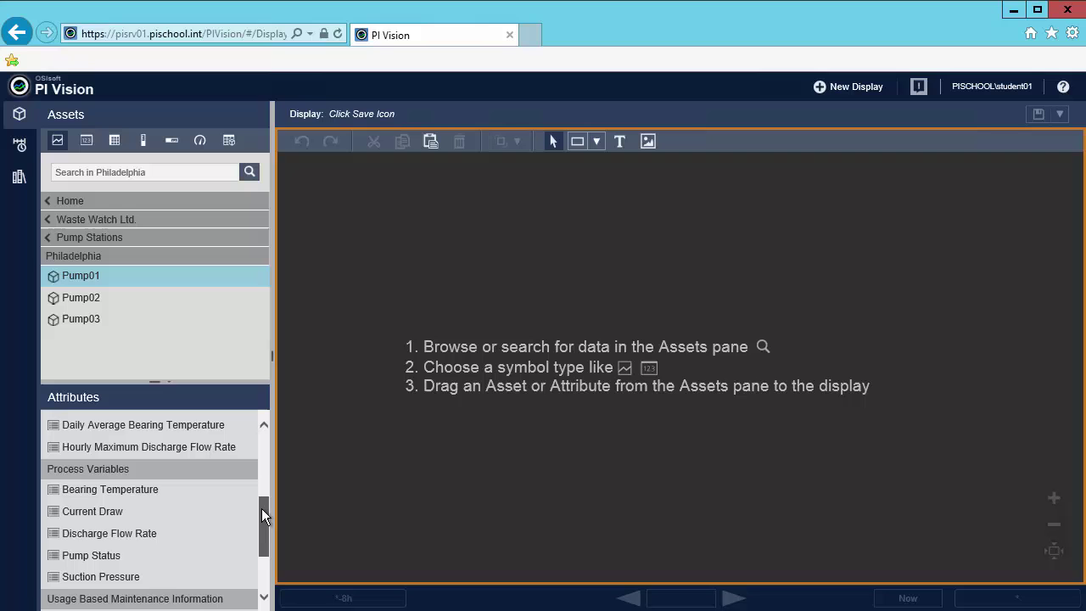
pyautogui.click(133, 491)
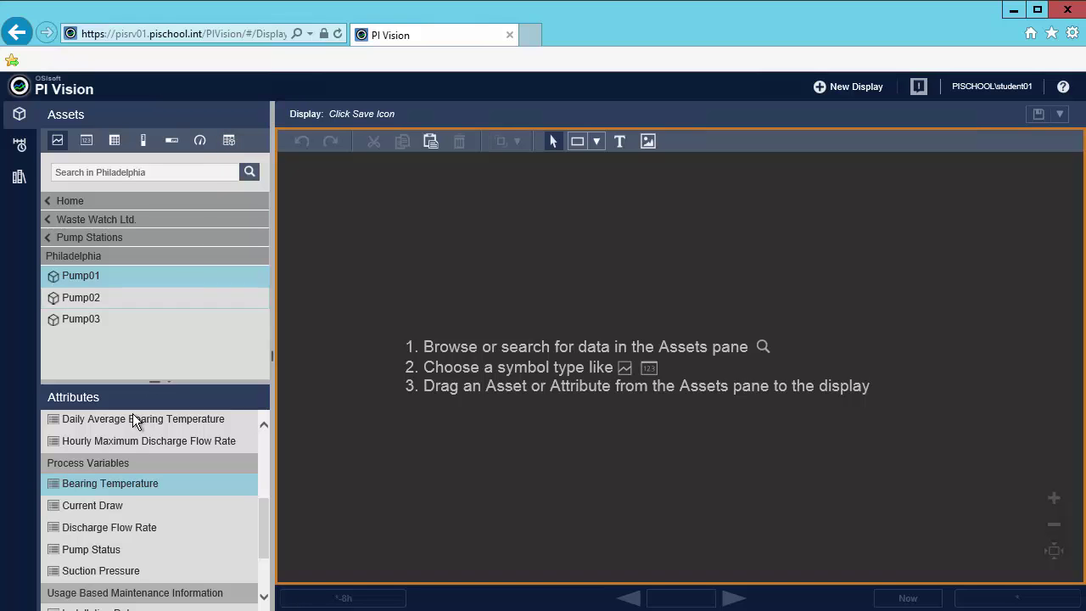
# - Add a taller Bearing Temperature trend, then add Current Draw, Discharge Flow Rate and Suction Pressure to it
pyautogui.moveTo(99, 491)
pyautogui.mouseDown()
pyautogui.moveTo(565, 246)
pyautogui.moveTo(542, 208)
pyautogui.mouseUp()
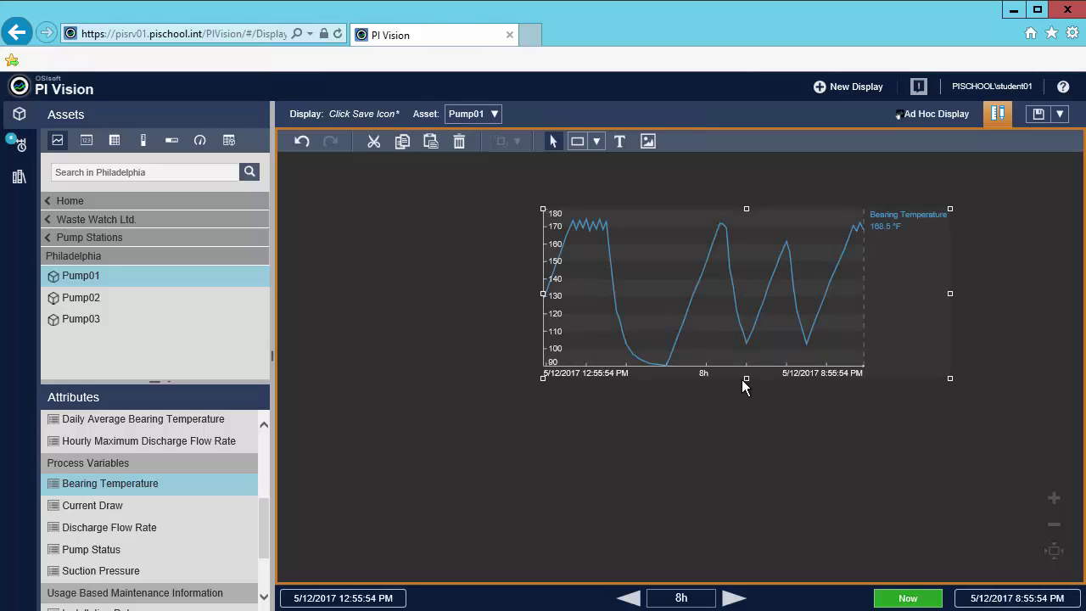
pyautogui.moveTo(746, 382); pyautogui.dragTo(744, 397)
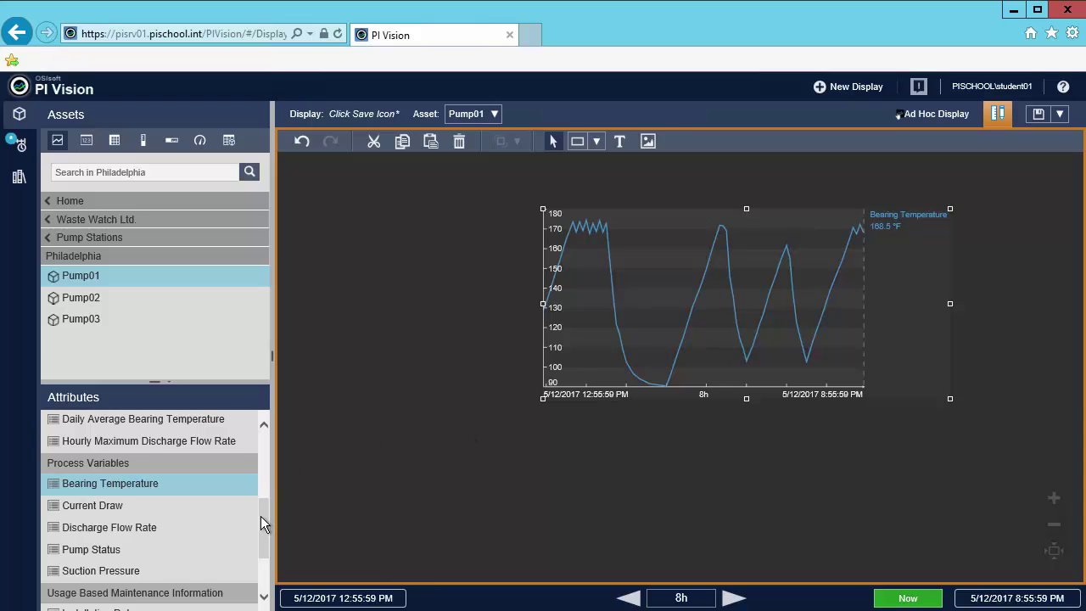
pyautogui.click(122, 512)
pyautogui.keyDown('ctrl'); pyautogui.click(92, 532); pyautogui.keyUp('ctrl')
pyautogui.keyDown('ctrl'); pyautogui.click(100, 576); pyautogui.keyUp('ctrl')
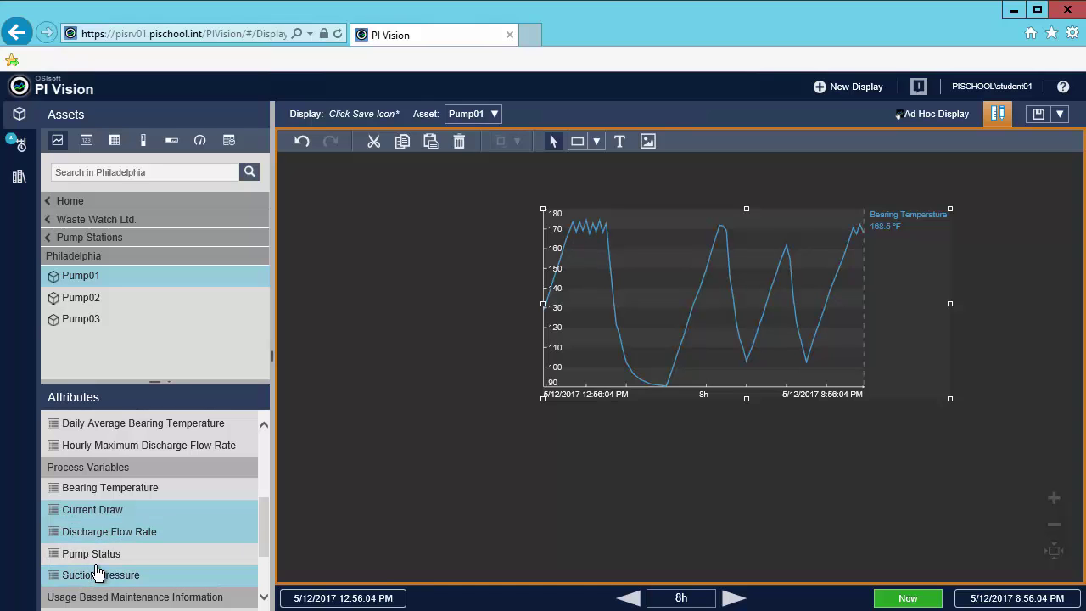
pyautogui.moveTo(102, 540)
pyautogui.mouseDown()
pyautogui.moveTo(594, 288)
pyautogui.moveTo(596, 273)
pyautogui.mouseUp()
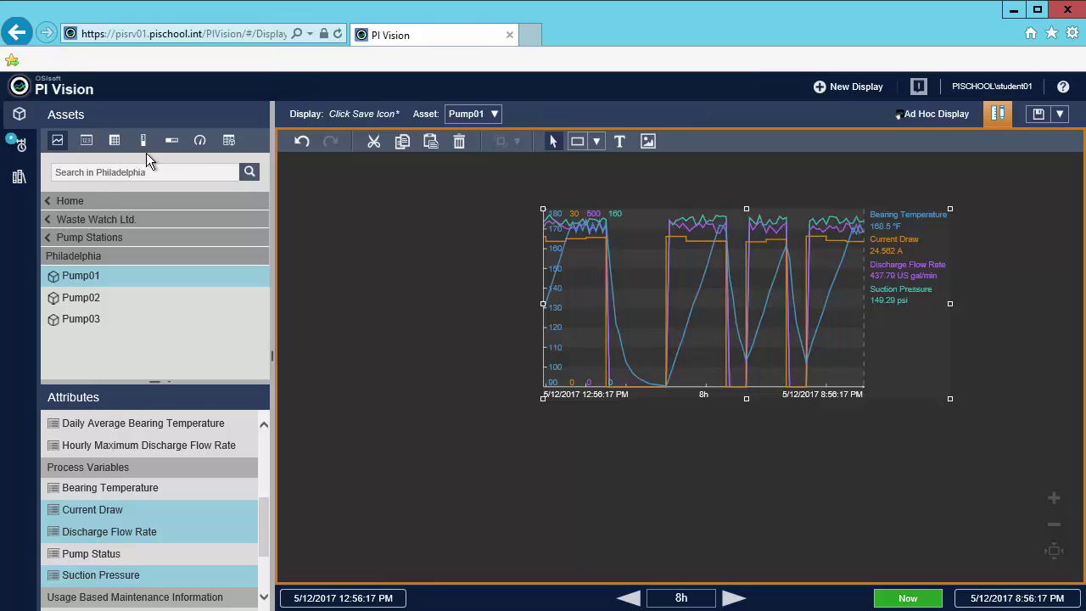
# - Draw an image area left of the trend and load the water-pump 2 picture into it
pyautogui.click(20, 177)
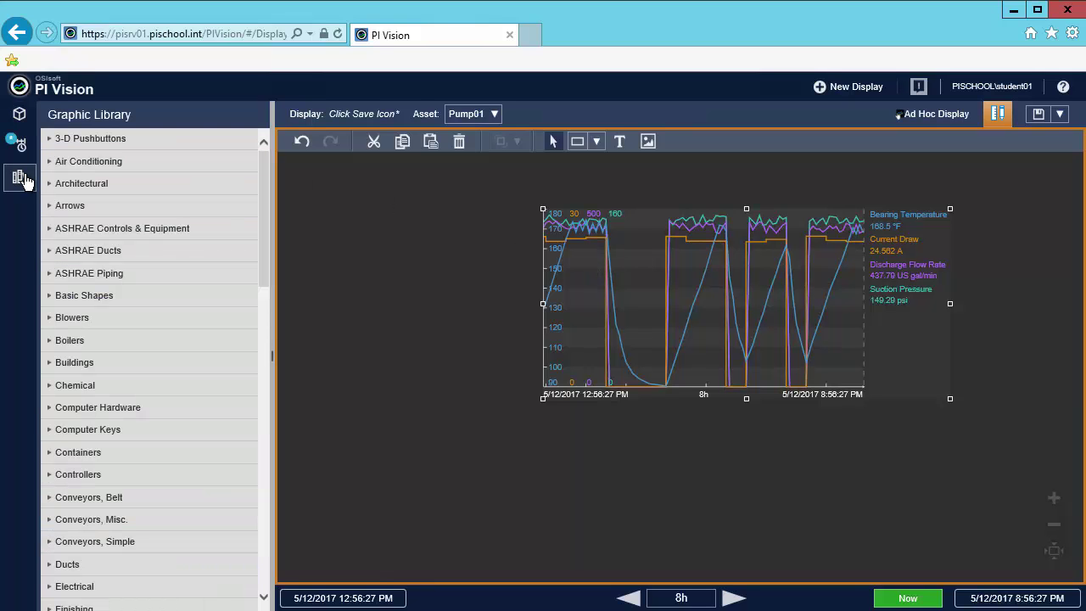
pyautogui.click(648, 141)
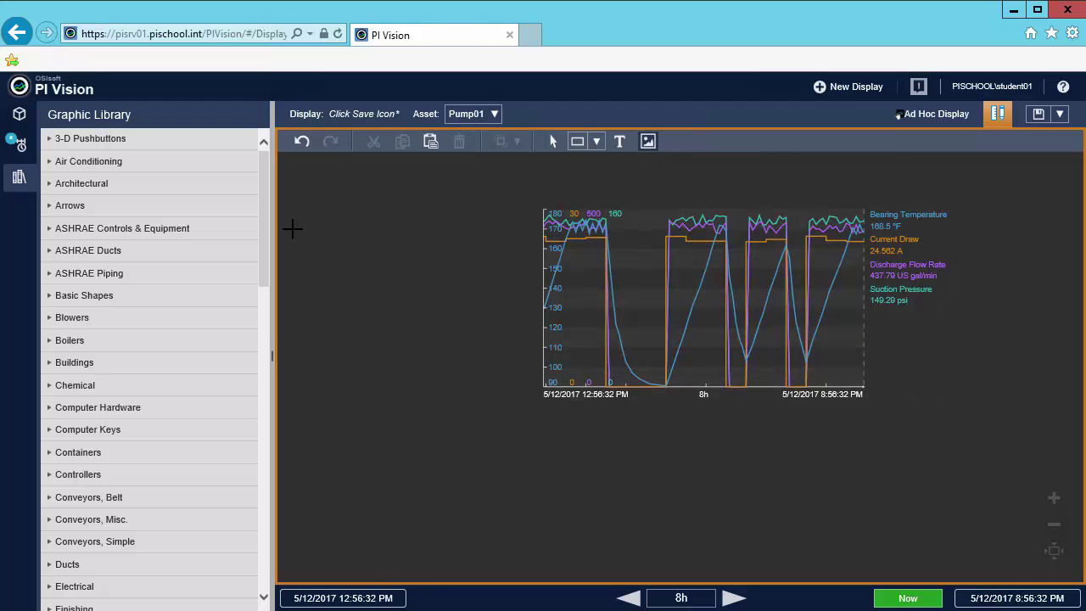
pyautogui.moveTo(297, 229); pyautogui.dragTo(482, 362)
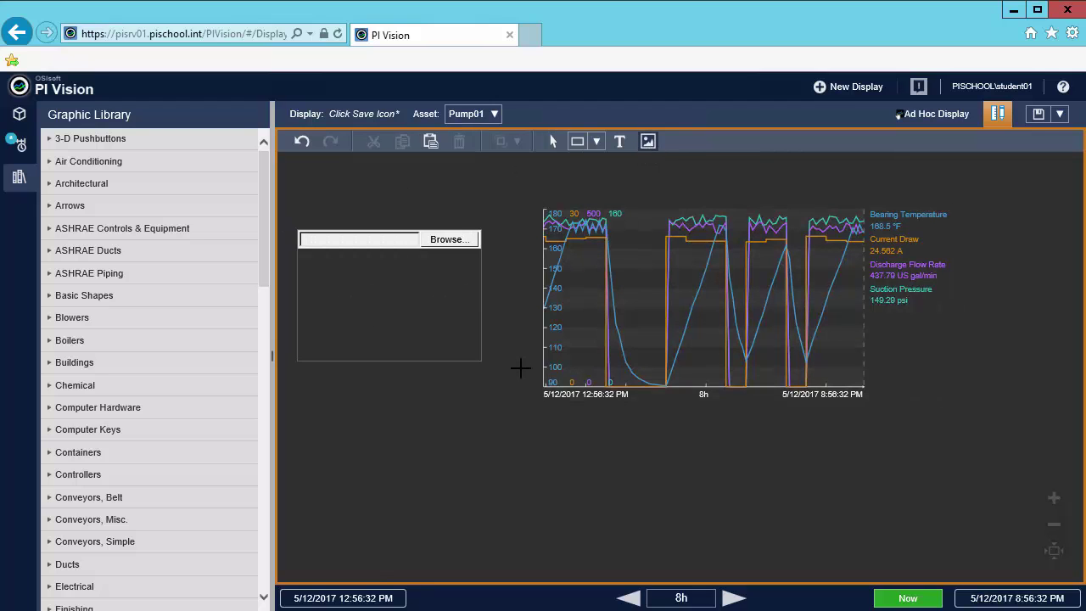
pyautogui.moveTo(520, 368); pyautogui.dragTo(496, 376)
pyautogui.click(466, 241)
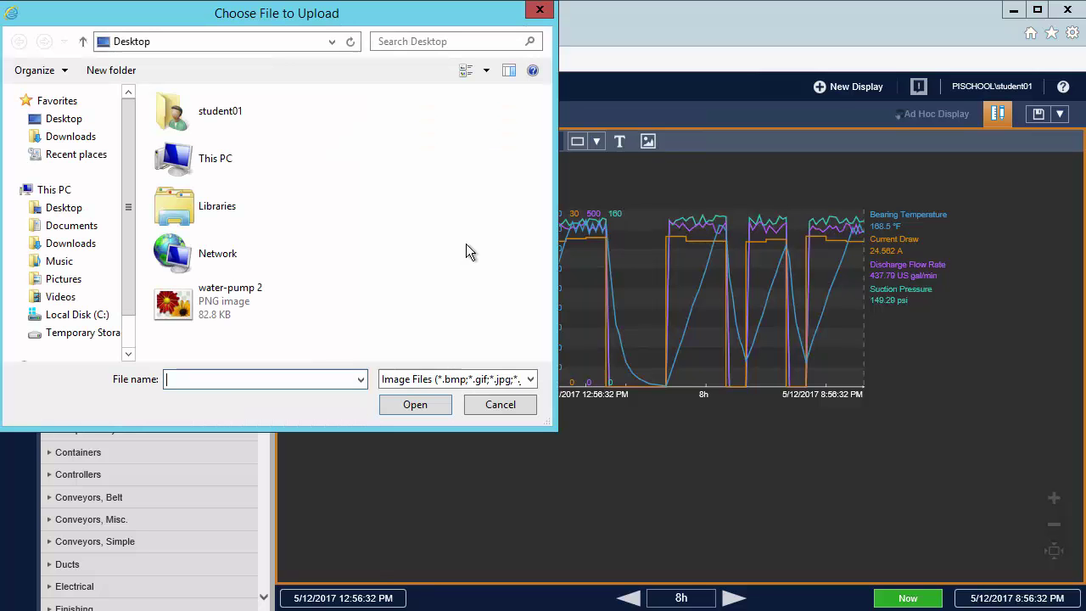
pyautogui.click(257, 301)
pyautogui.click(410, 403)
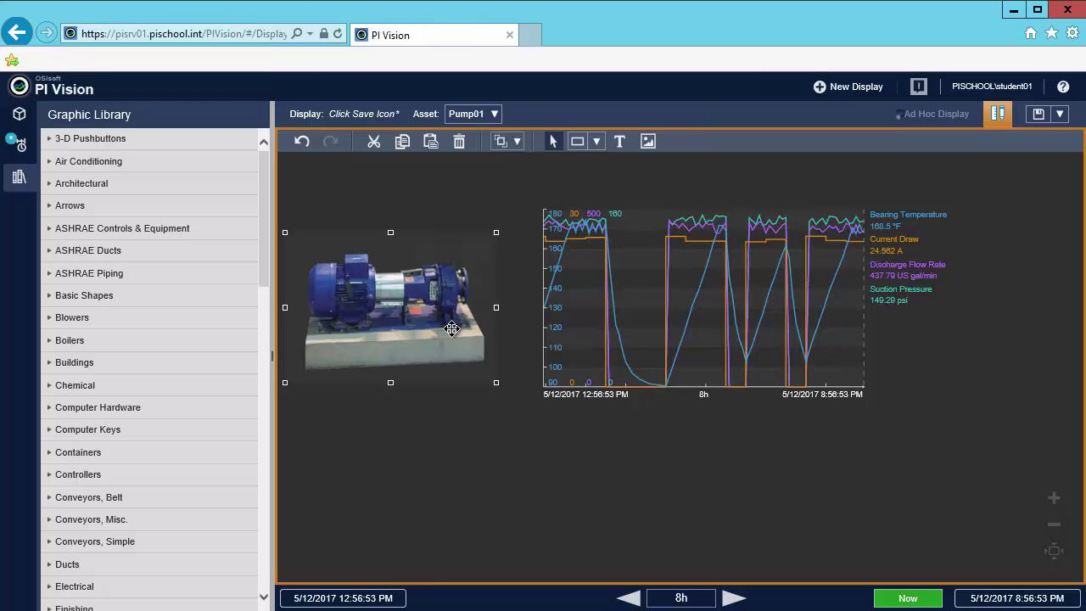
# - Place vertical bar gauges for Pump01's Bearing Temperature and Discharge Flow Rate below the pump photo
pyautogui.click(15, 119)
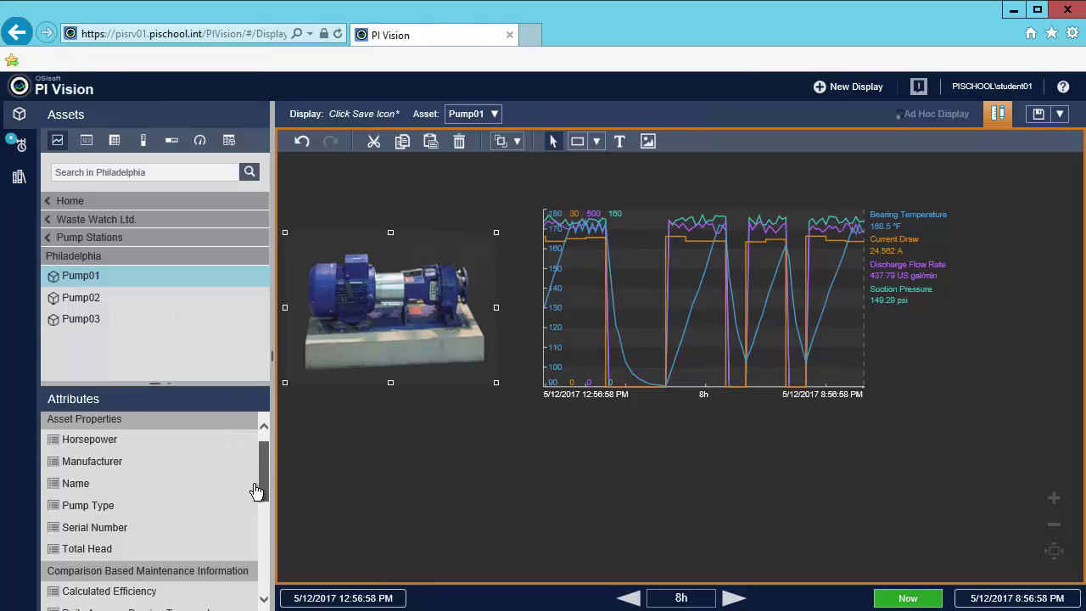
pyautogui.moveTo(262, 466); pyautogui.dragTo(257, 520)
pyautogui.click(160, 505)
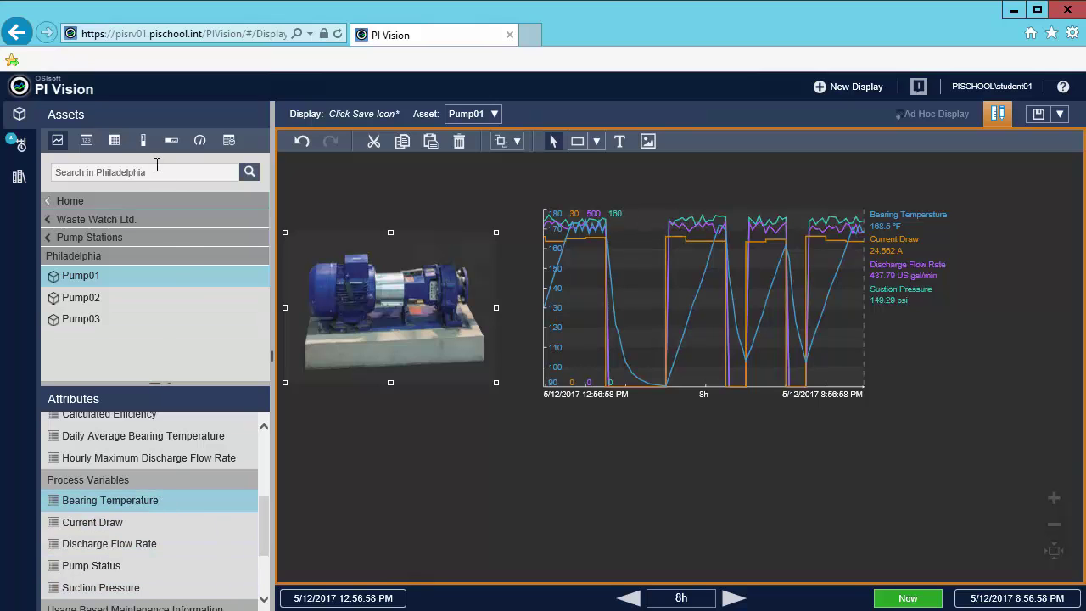
pyautogui.click(144, 140)
pyautogui.moveTo(77, 500); pyautogui.dragTo(303, 425)
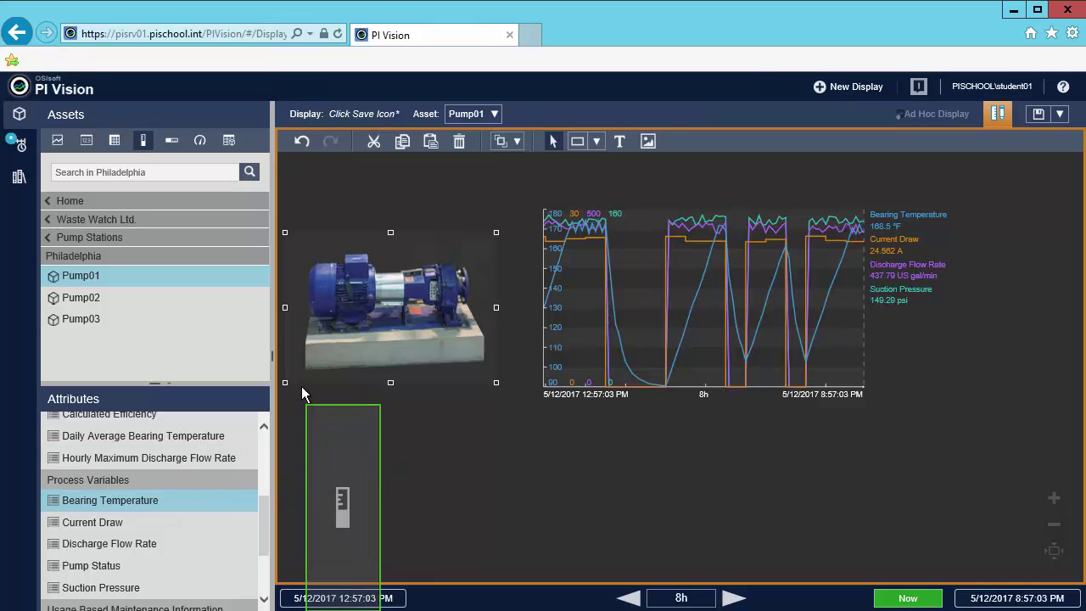
pyautogui.moveTo(303, 425); pyautogui.dragTo(303, 392)
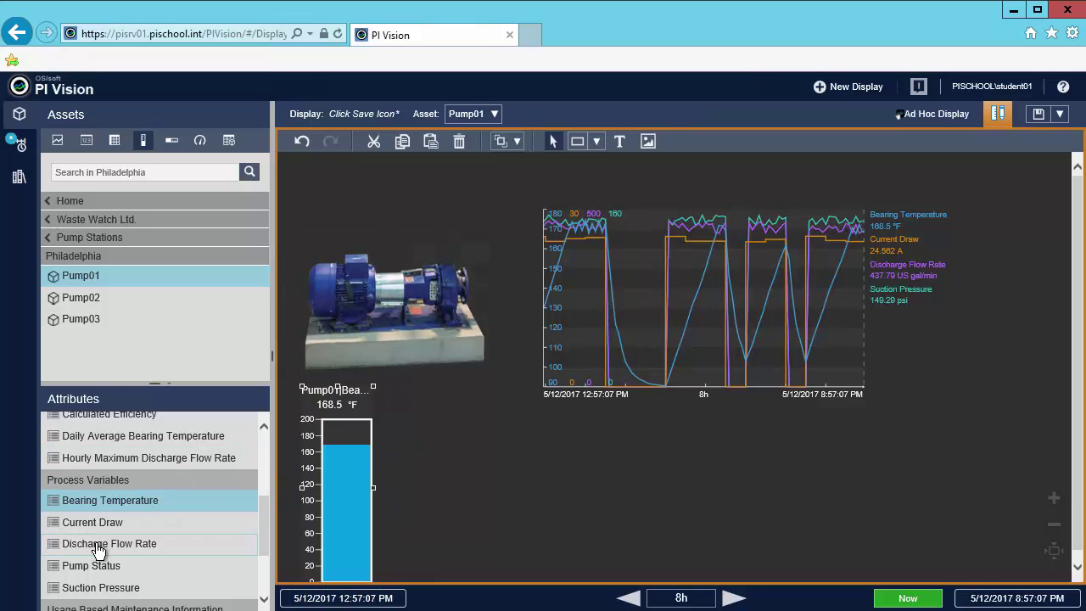
pyautogui.moveTo(96, 550); pyautogui.dragTo(412, 406)
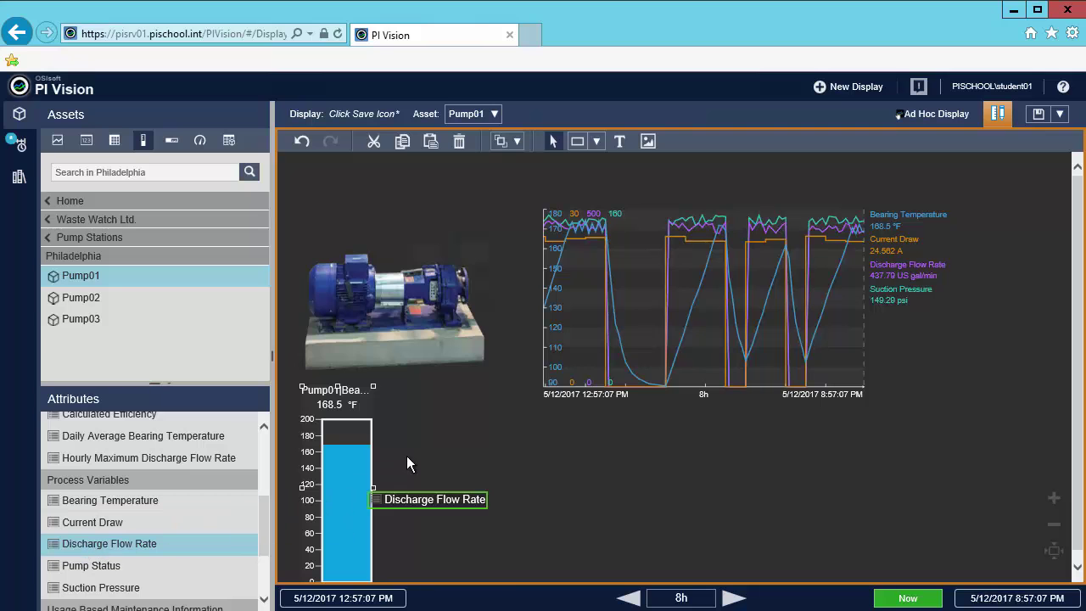
pyautogui.moveTo(410, 398); pyautogui.dragTo(409, 391)
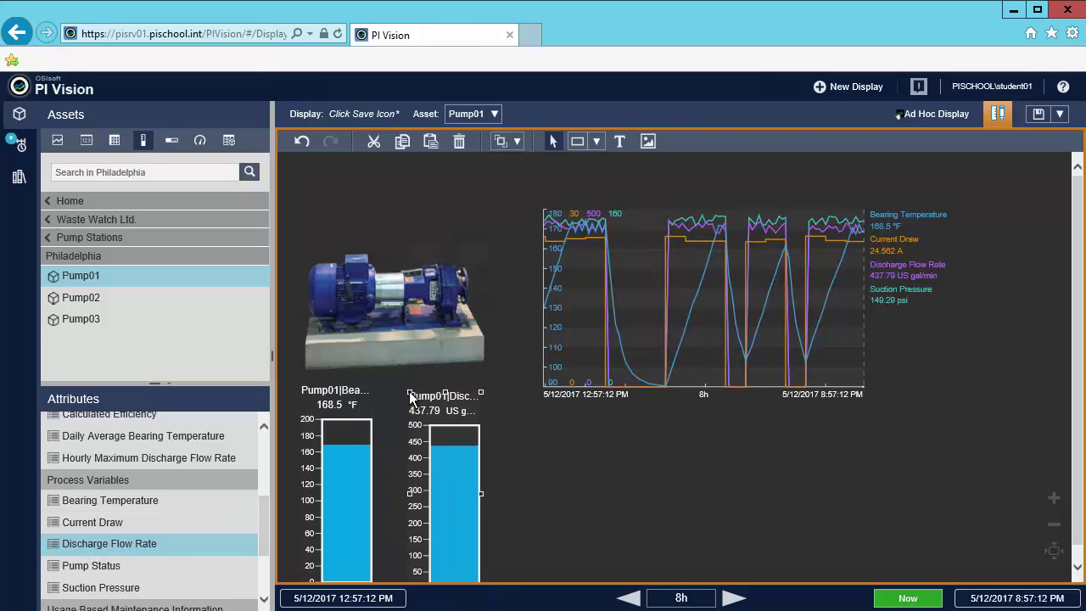
# - Switch the Discharge Flow Rate gauge to a radial gauge, then move and shrink the Bearing Temperature bar
pyautogui.rightClick(443, 467)
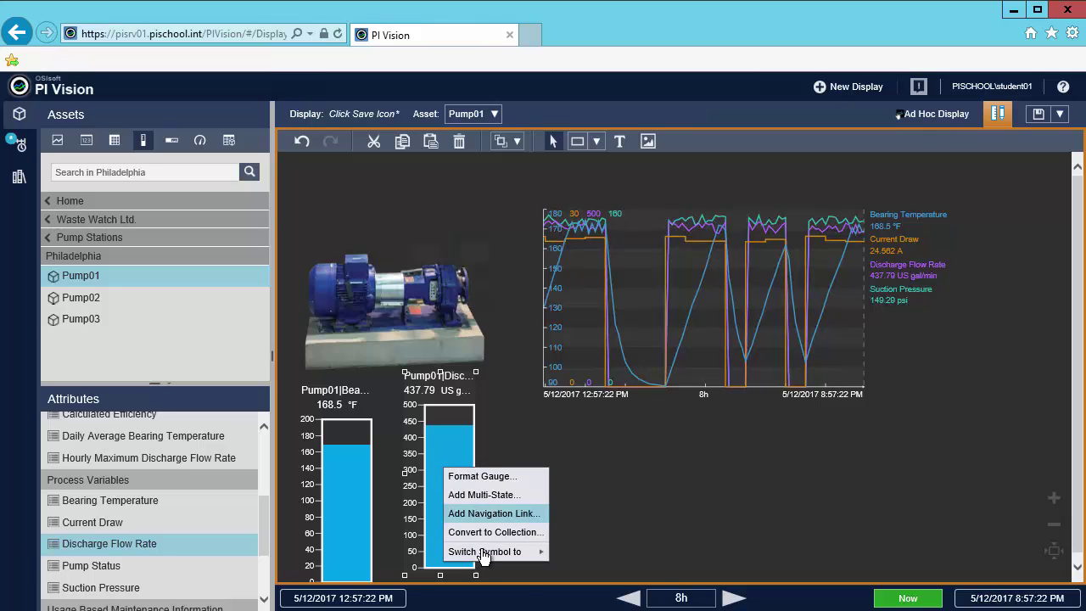
pyautogui.moveTo(485, 552)
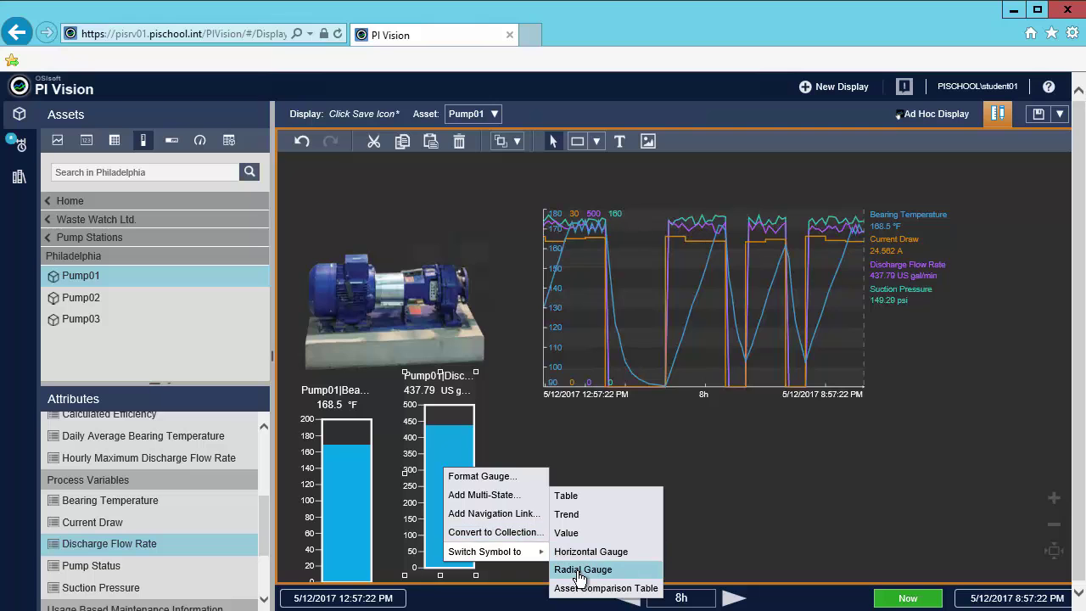
pyautogui.click(580, 569)
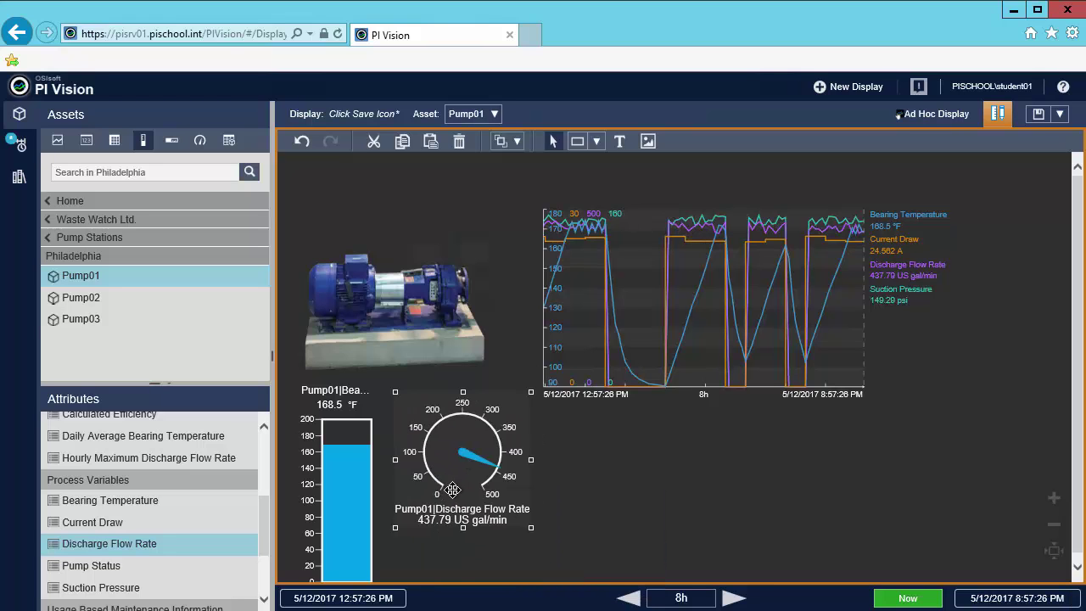
pyautogui.moveTo(448, 501); pyautogui.dragTo(459, 498)
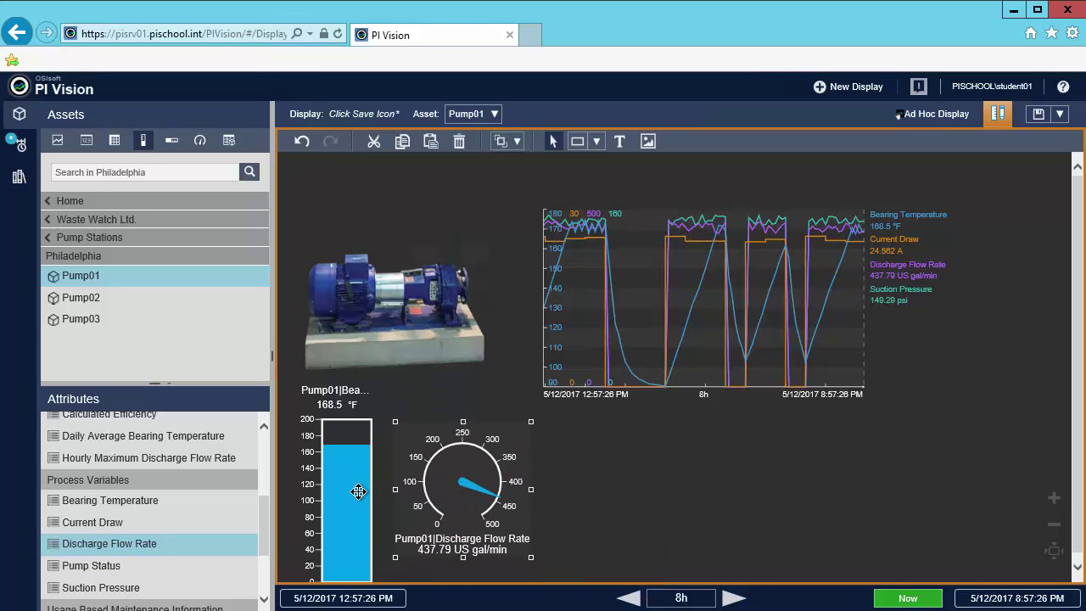
pyautogui.moveTo(359, 476); pyautogui.dragTo(358, 459)
pyautogui.moveTo(302, 370); pyautogui.dragTo(306, 380)
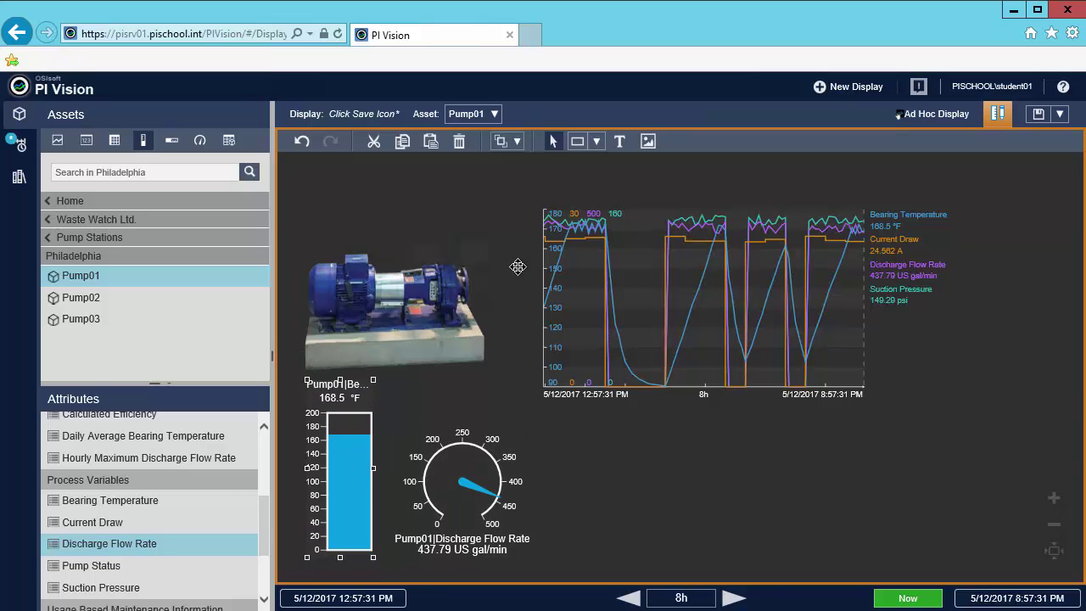
# - Add a 'Pump Conditions' title, colour it yellow, enlarge it and move it top-left
pyautogui.click(620, 141)
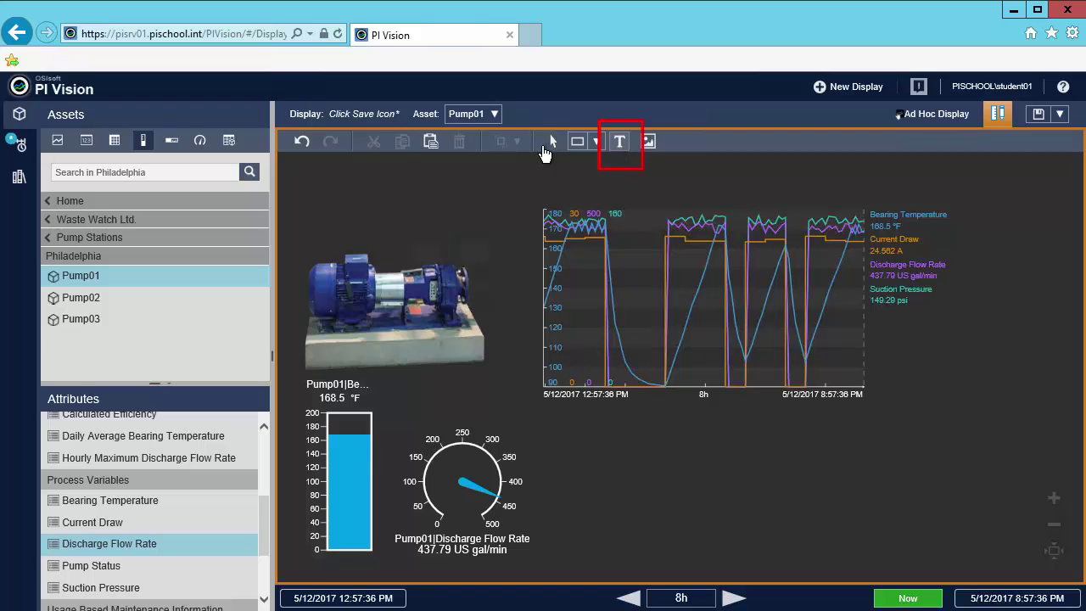
pyautogui.click(350, 190)
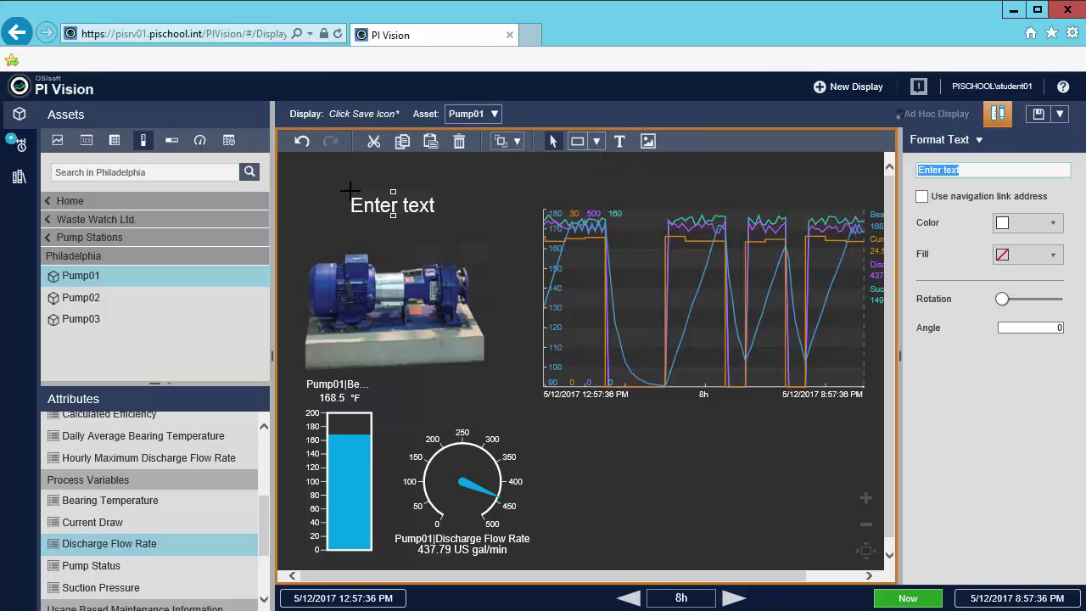
pyautogui.write('Pump ')
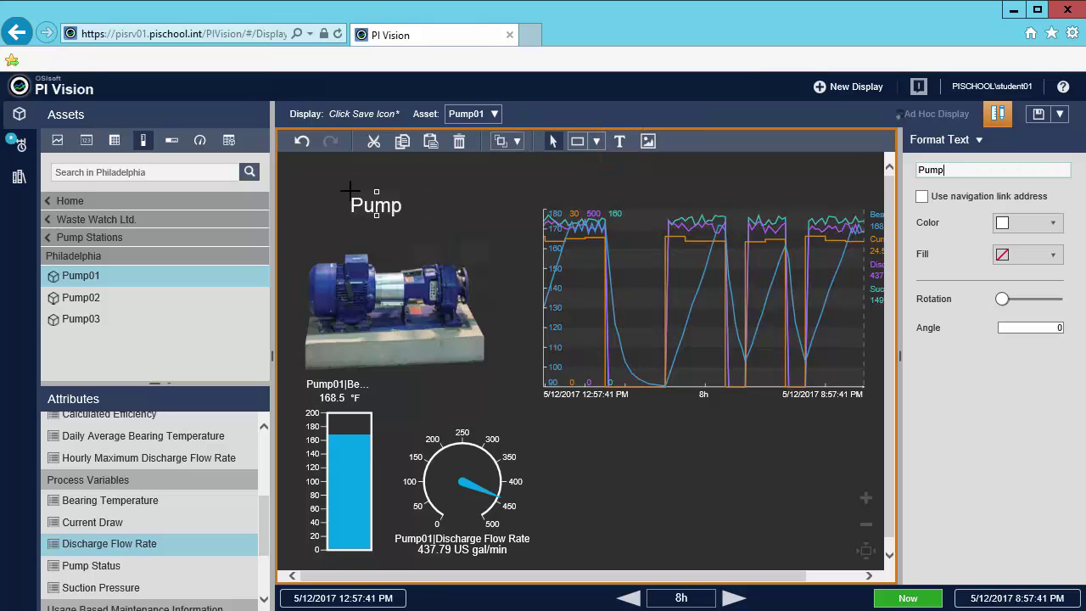
pyautogui.write('Conditions')
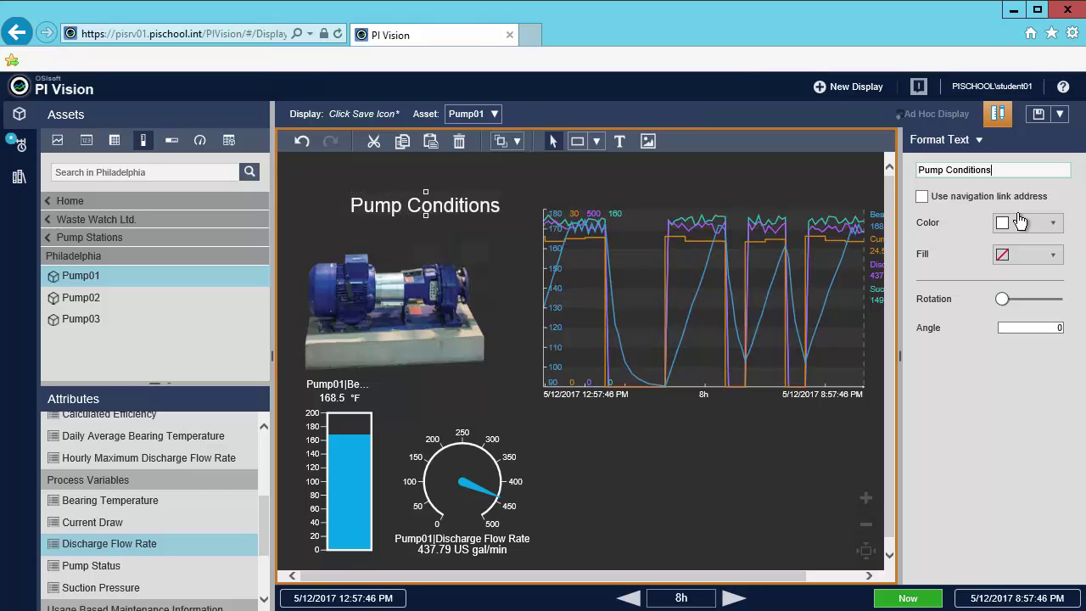
pyautogui.click(1024, 223)
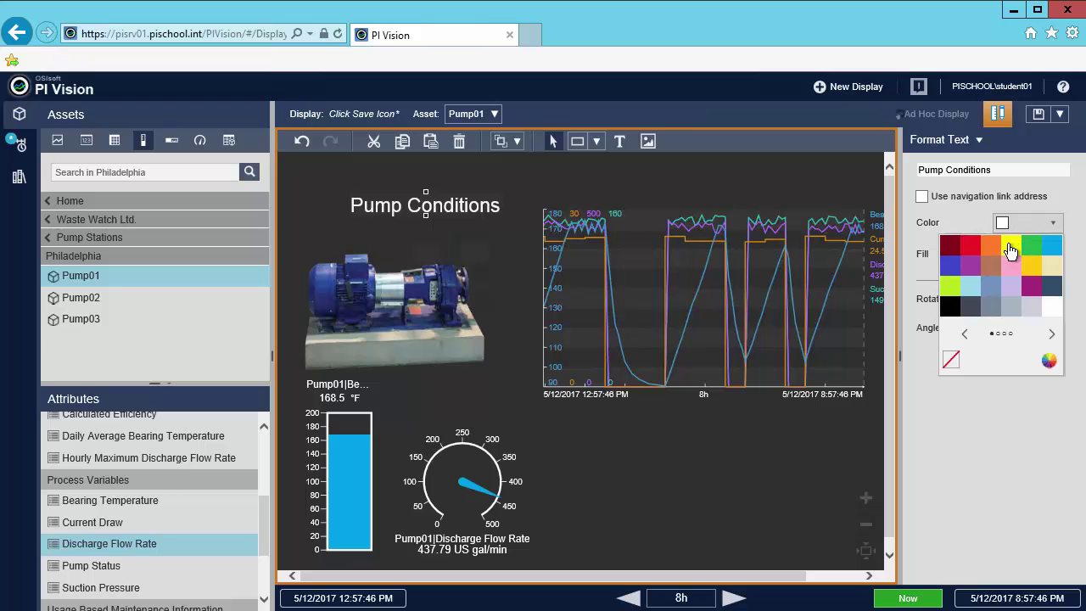
pyautogui.click(1011, 246)
pyautogui.moveTo(426, 192); pyautogui.dragTo(426, 179)
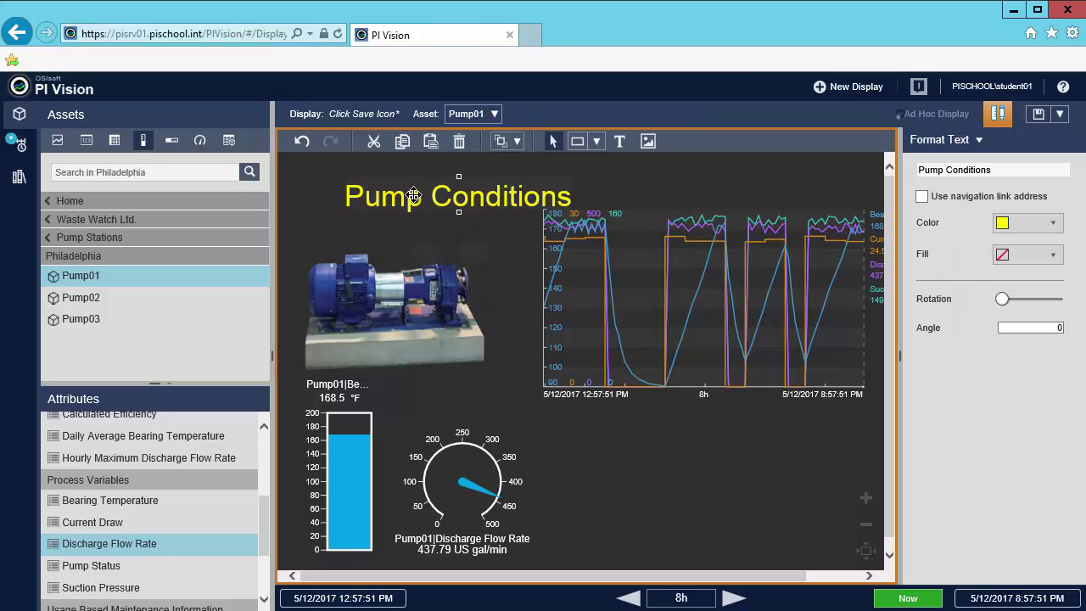
pyautogui.moveTo(412, 193); pyautogui.dragTo(384, 181)
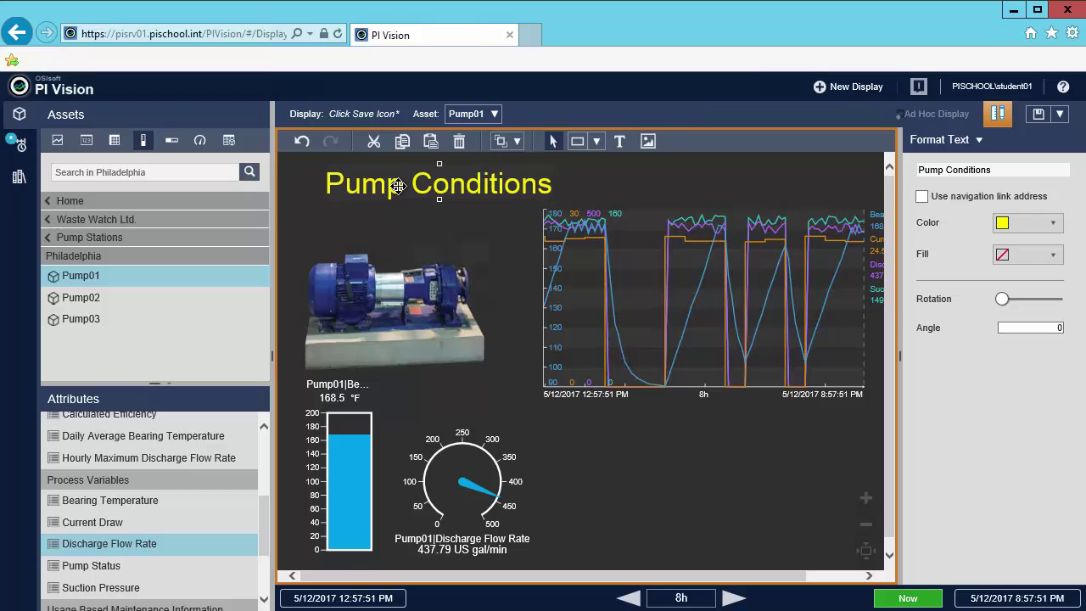
# - Set the time range to one hour and step it back to 3:58–4:58 PM on 5/12/2017
pyautogui.click(571, 465)
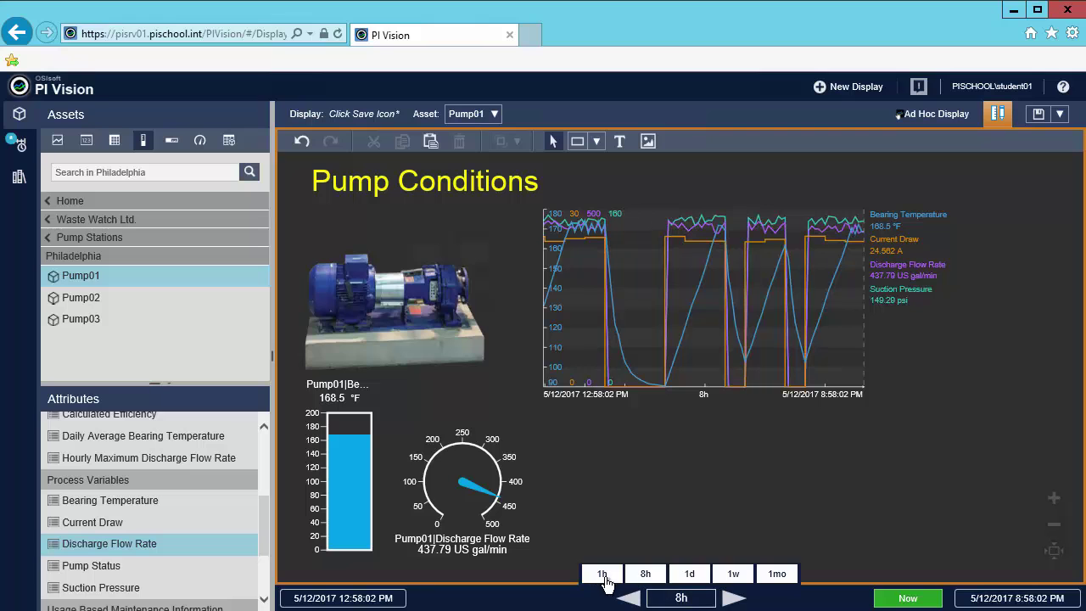
pyautogui.click(603, 575)
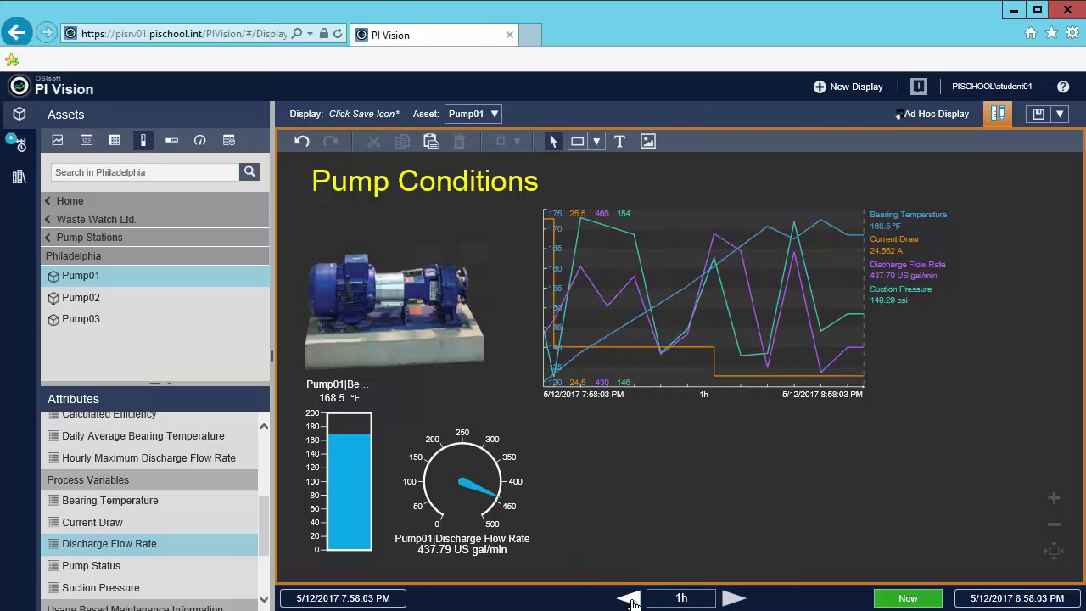
pyautogui.click(629, 599)
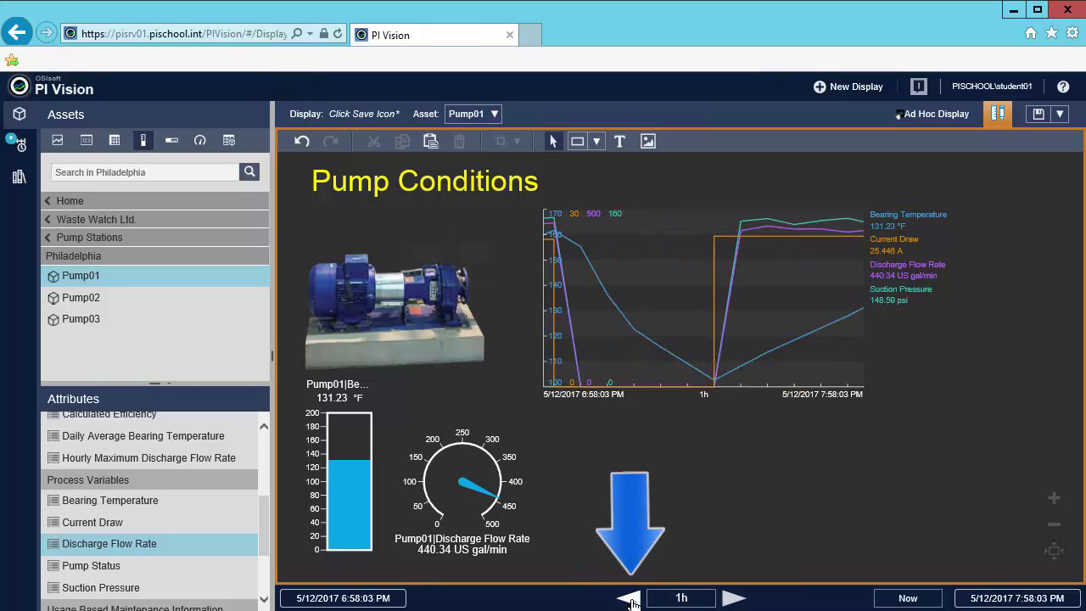
pyautogui.click(629, 600)
pyautogui.click(628, 600)
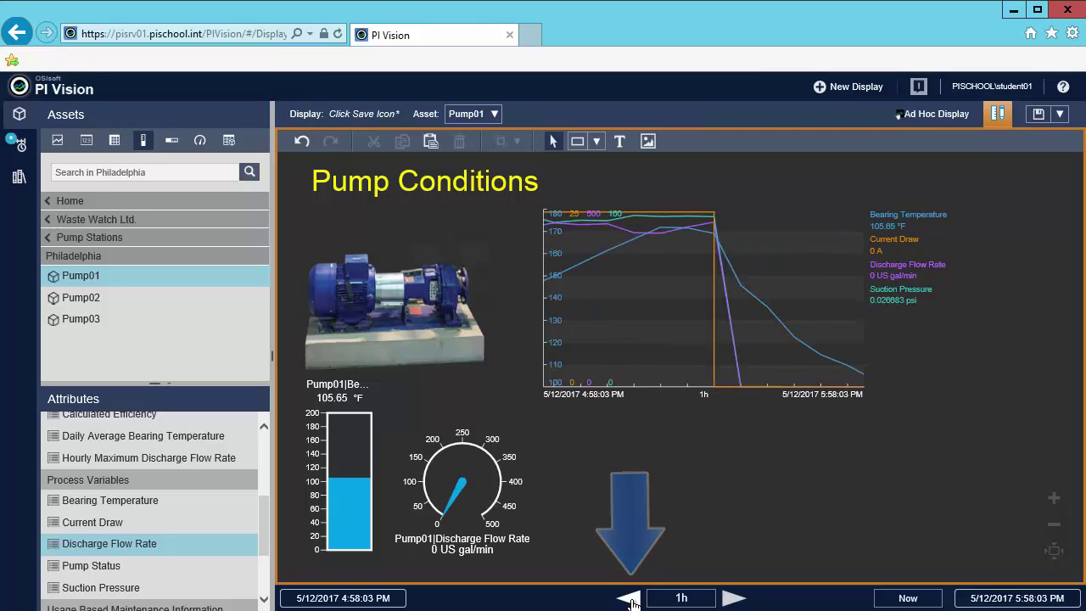
pyautogui.click(629, 600)
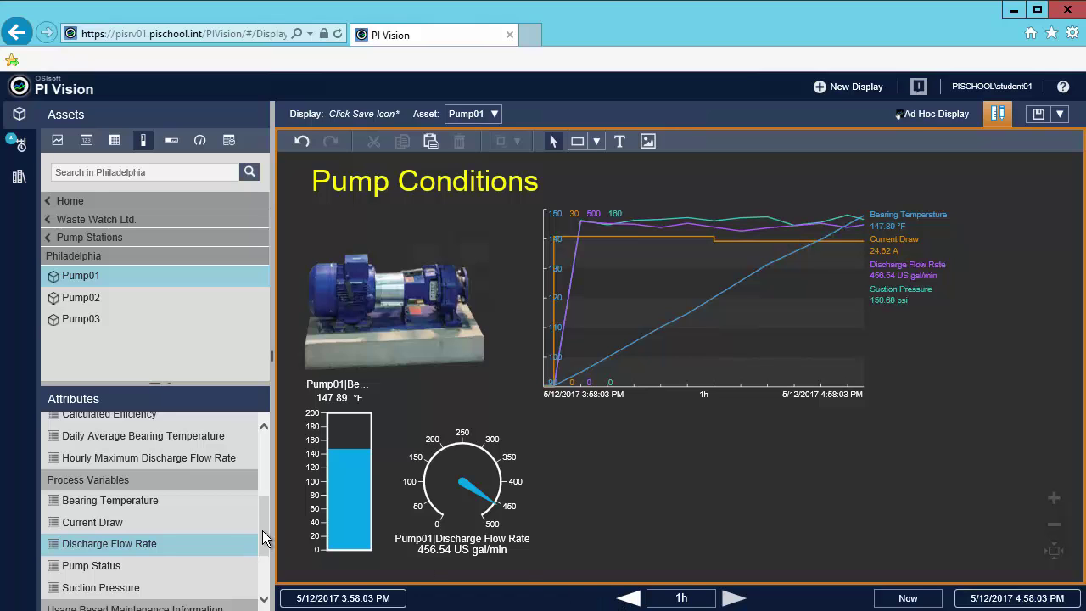
# - Add a table of the three maintenance information attributes below the trend
pyautogui.moveTo(262, 530); pyautogui.dragTo(261, 517)
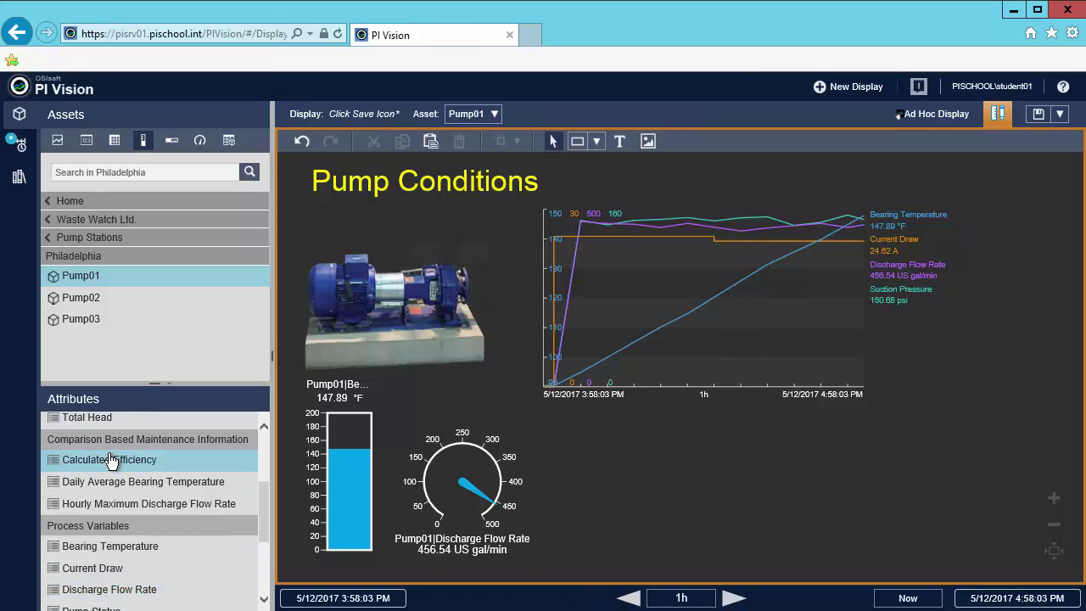
pyautogui.keyDown('shift'); pyautogui.click(96, 504); pyautogui.keyUp('shift')
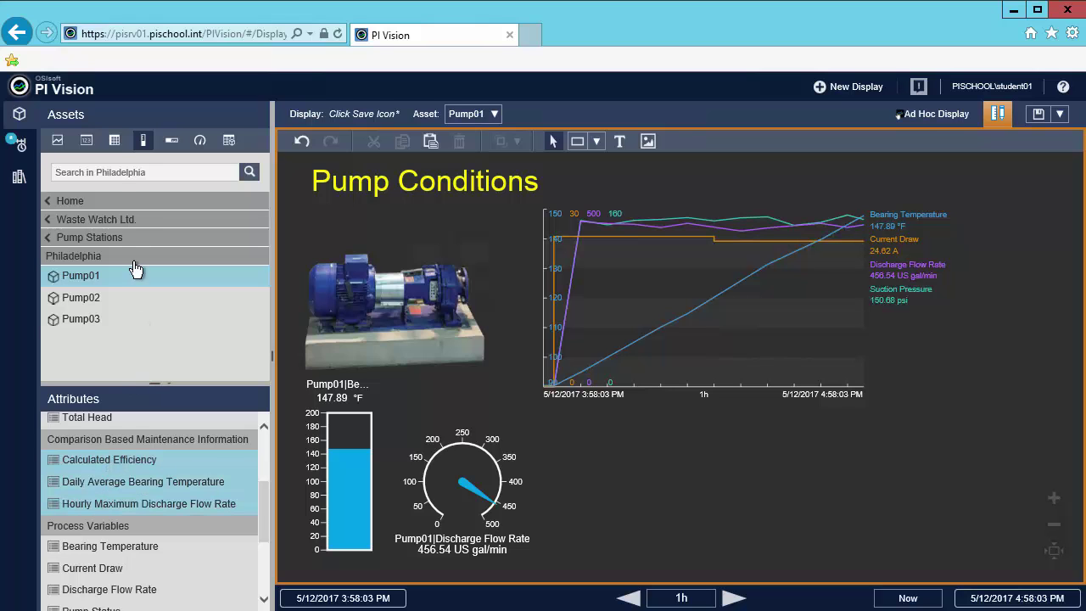
pyautogui.click(115, 140)
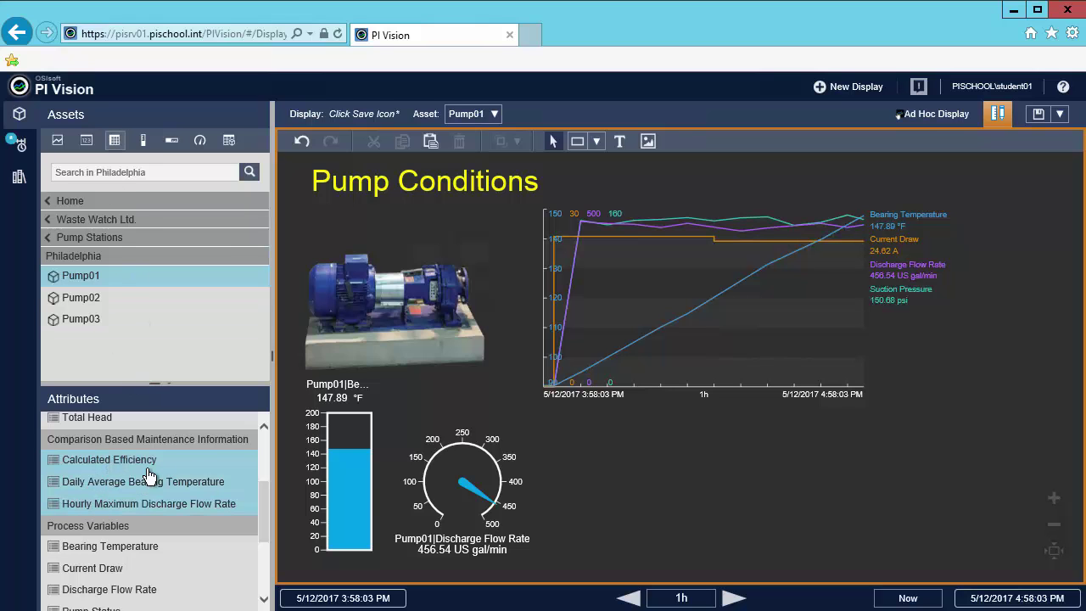
pyautogui.moveTo(180, 468); pyautogui.dragTo(547, 419)
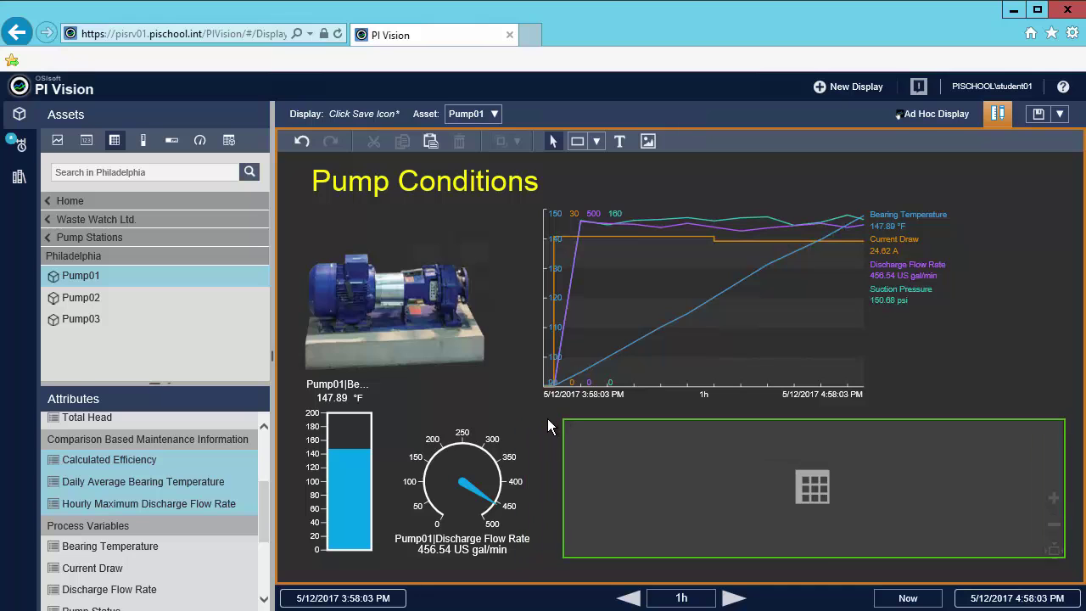
pyautogui.moveTo(547, 424); pyautogui.dragTo(540, 421)
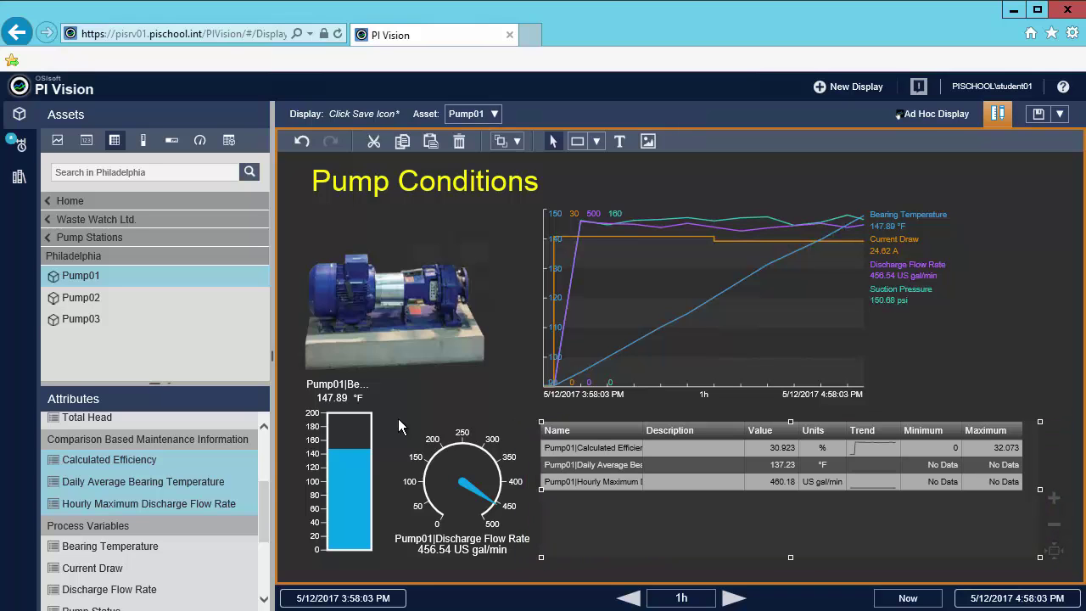
# - Add Installation Date and Maintenance Date to the table
pyautogui.moveTo(263, 505); pyautogui.dragTo(262, 545)
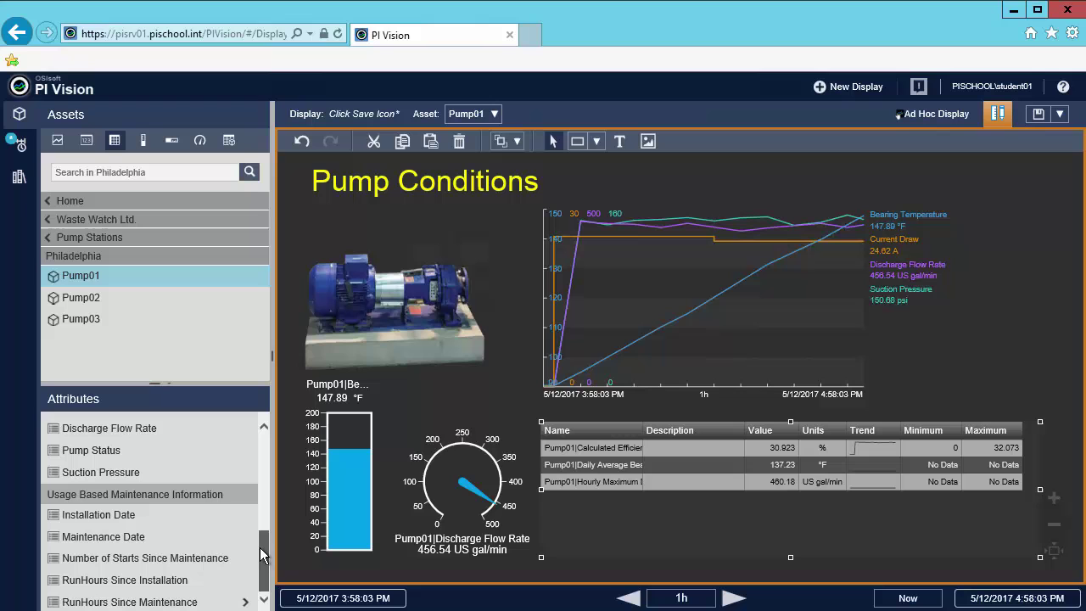
pyautogui.keyDown('ctrl'); pyautogui.click(111, 541); pyautogui.keyUp('ctrl')
pyautogui.moveTo(112, 541)
pyautogui.mouseDown()
pyautogui.moveTo(578, 465)
pyautogui.moveTo(561, 458)
pyautogui.mouseUp()
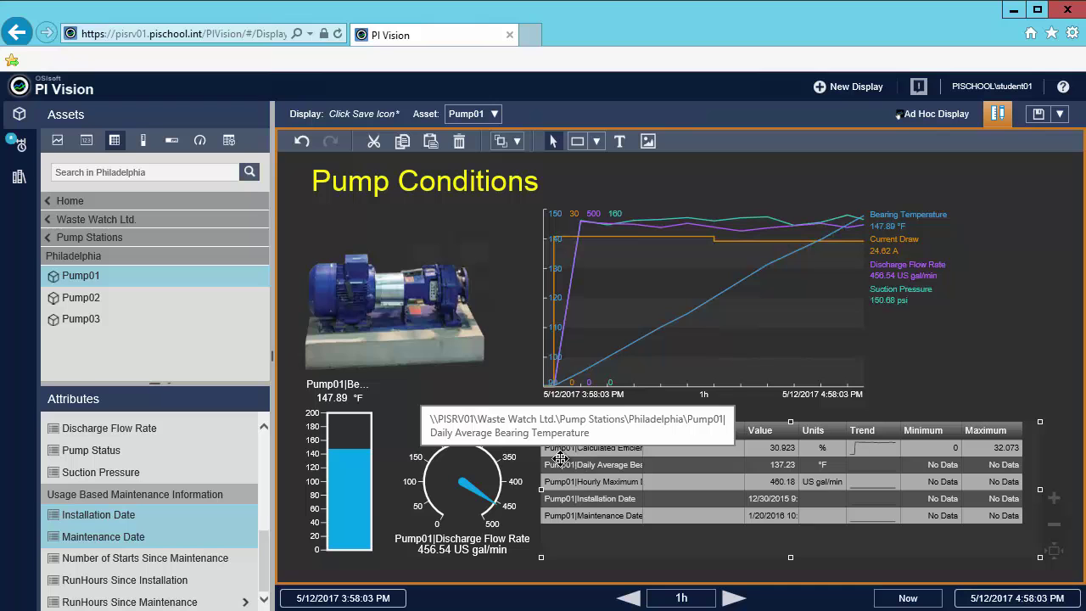
# - Remove the table's Description column and auto-fit the Name column to full attribute names
pyautogui.rightClick(560, 458)
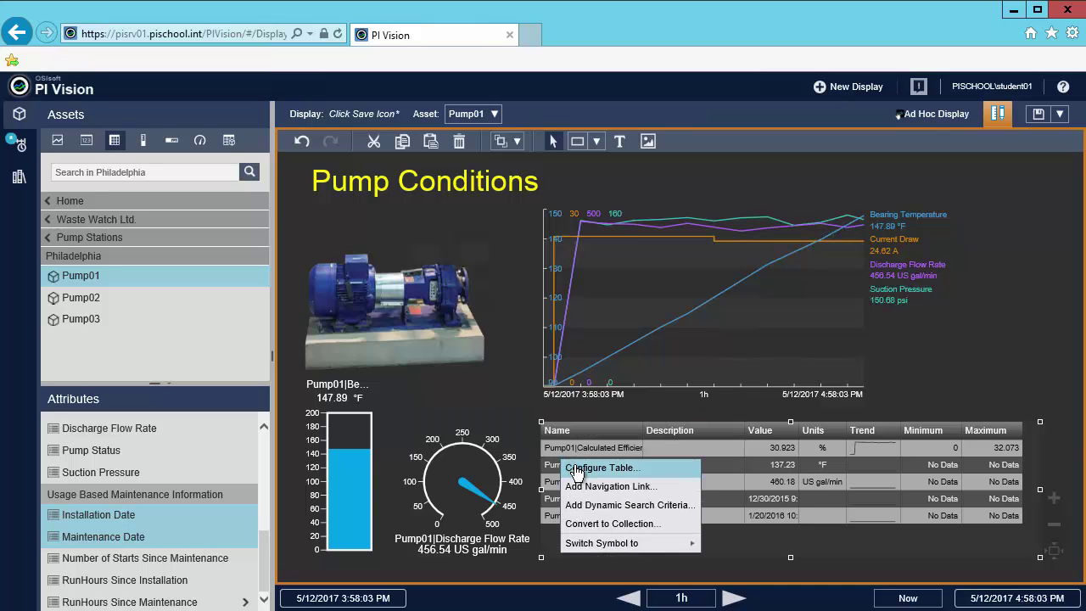
pyautogui.click(574, 468)
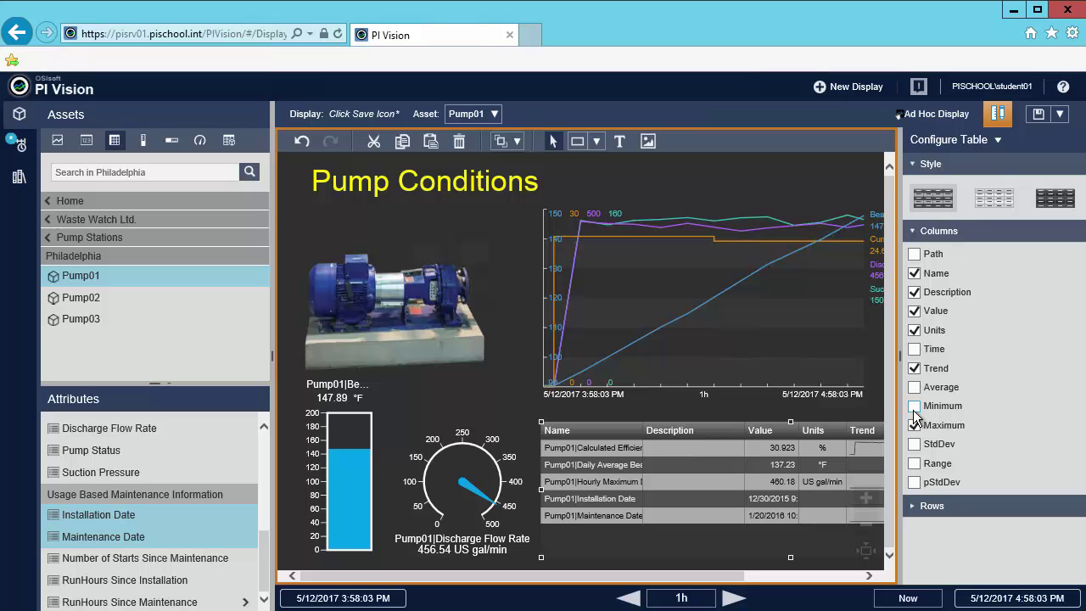
pyautogui.click(914, 292)
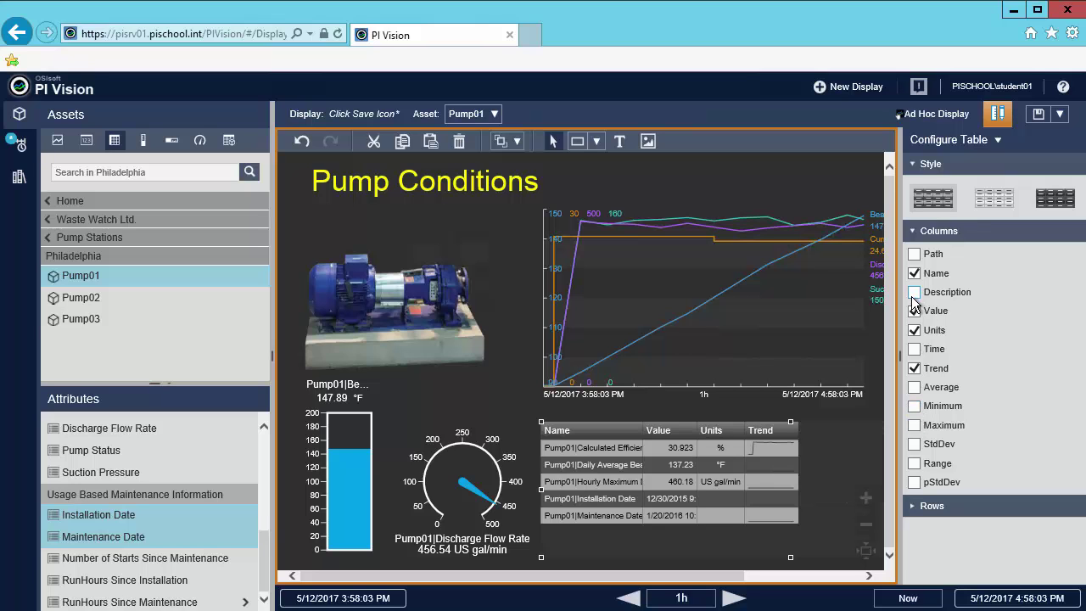
pyautogui.click(744, 409)
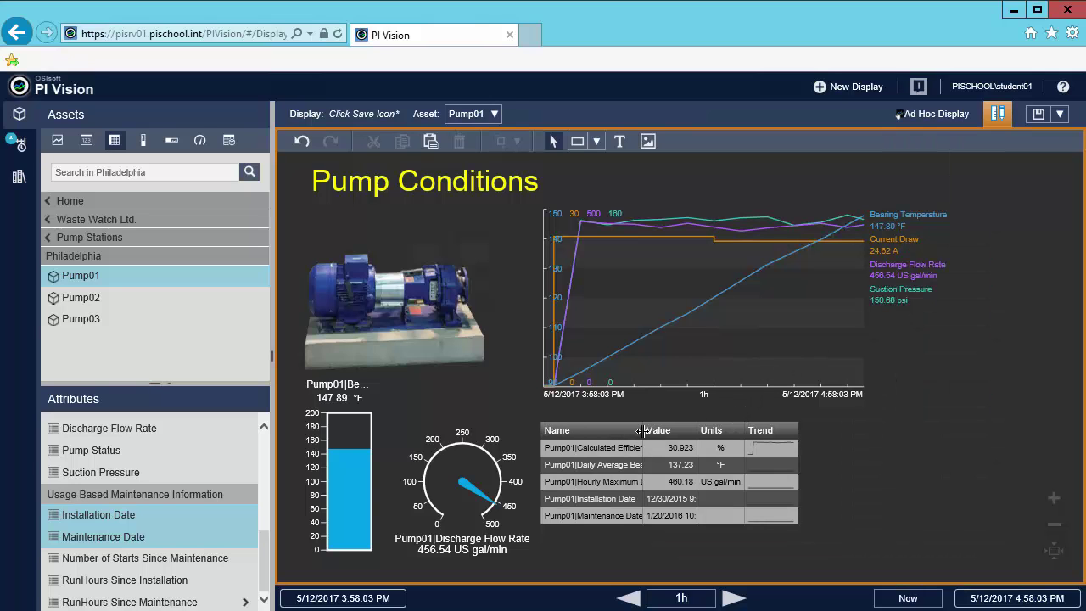
pyautogui.doubleClick(642, 431)
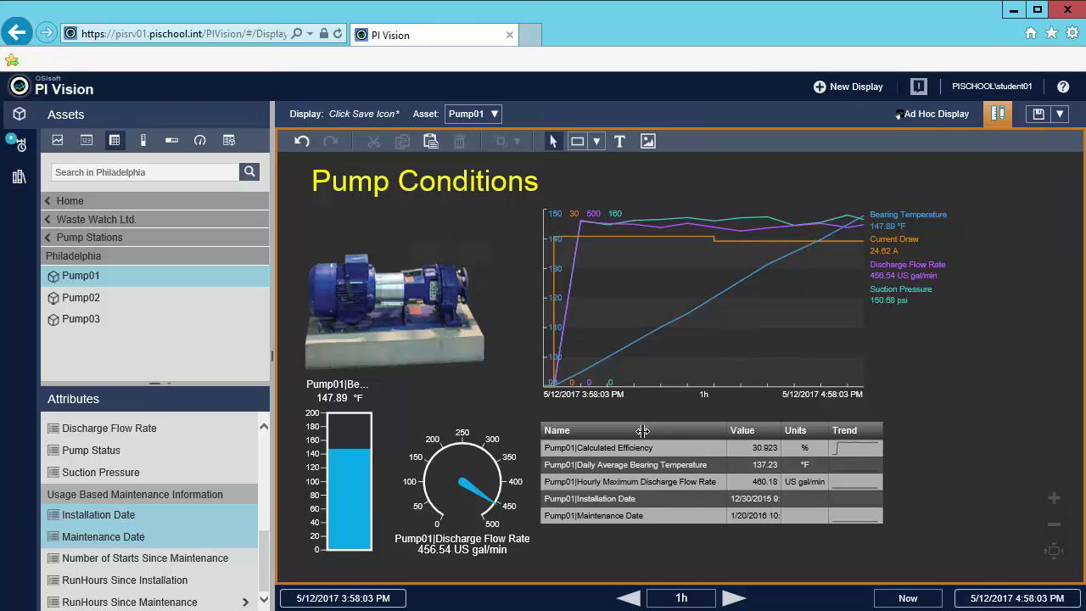
# - Widen the trend chart slightly to the right
pyautogui.click(841, 356)
pyautogui.moveTo(948, 397); pyautogui.dragTo(974, 399)
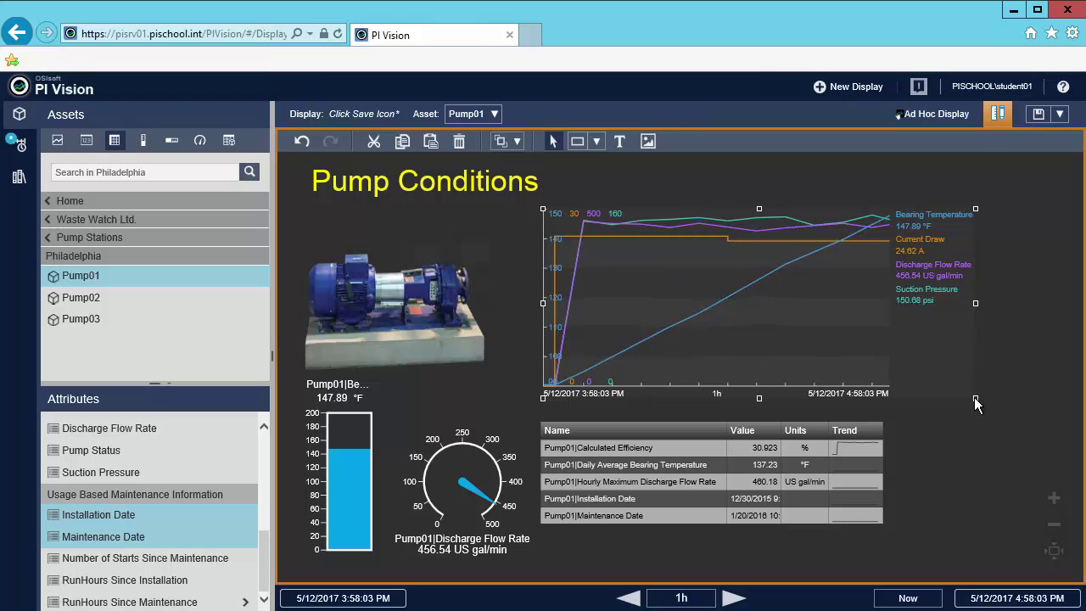
pyautogui.click(943, 454)
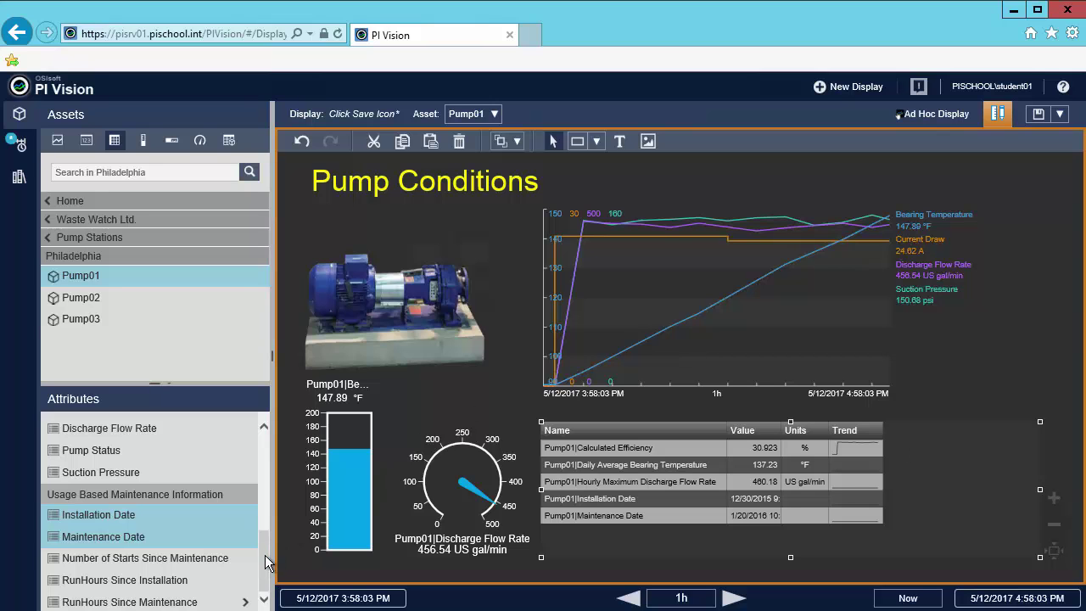
# - Drag the Name (Pump01) and Pump Status (ON) attributes below the title as Value symbols
pyautogui.moveTo(265, 562); pyautogui.dragTo(265, 454)
pyautogui.click(75, 496)
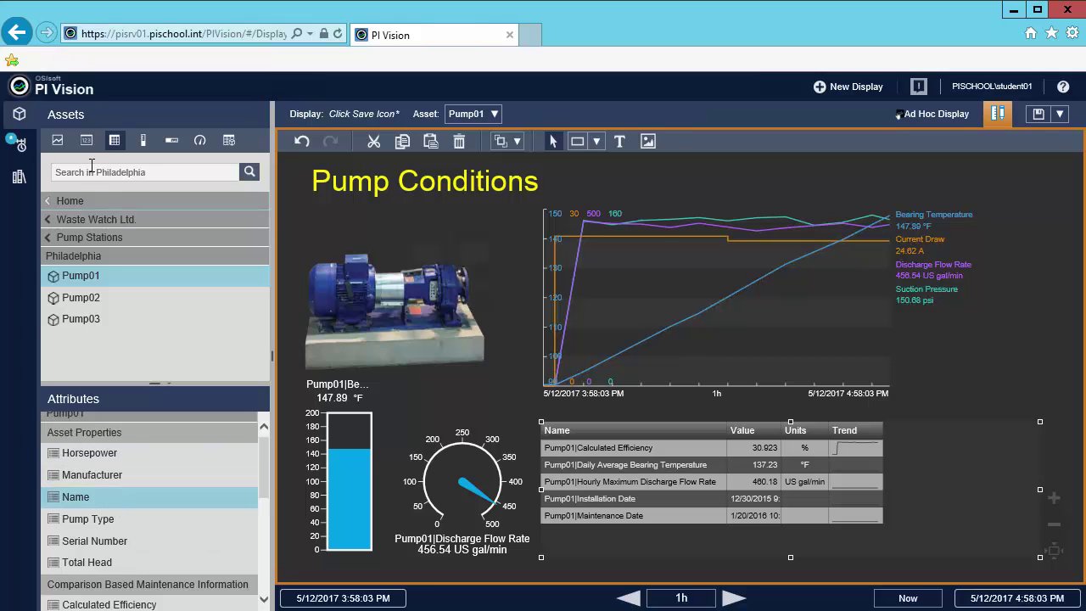
pyautogui.moveTo(73, 497)
pyautogui.mouseDown()
pyautogui.moveTo(314, 212)
pyautogui.moveTo(308, 201)
pyautogui.mouseUp()
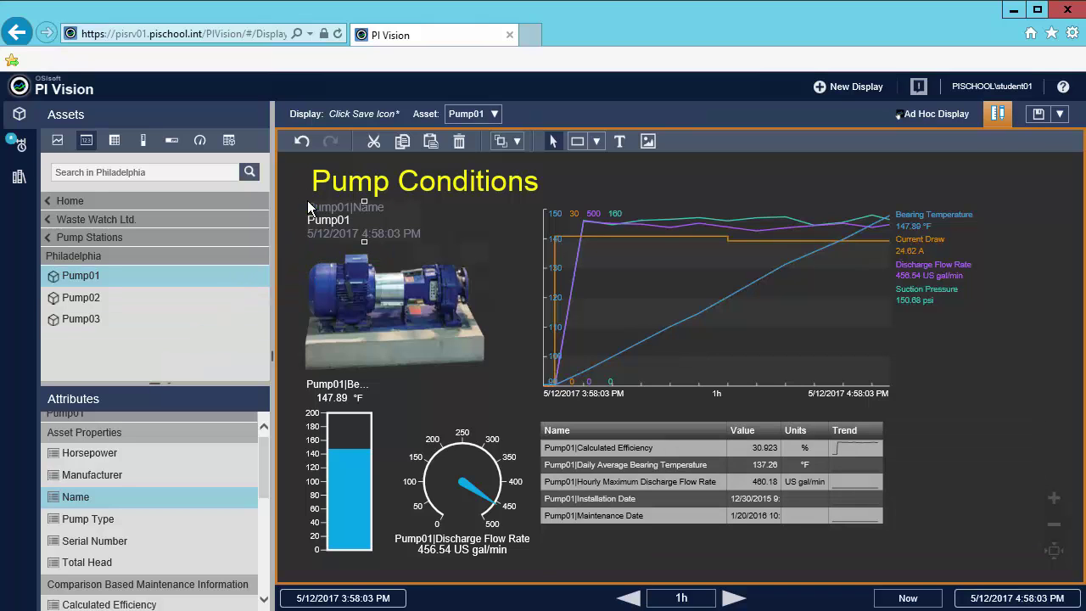
pyautogui.moveTo(266, 461); pyautogui.dragTo(258, 534)
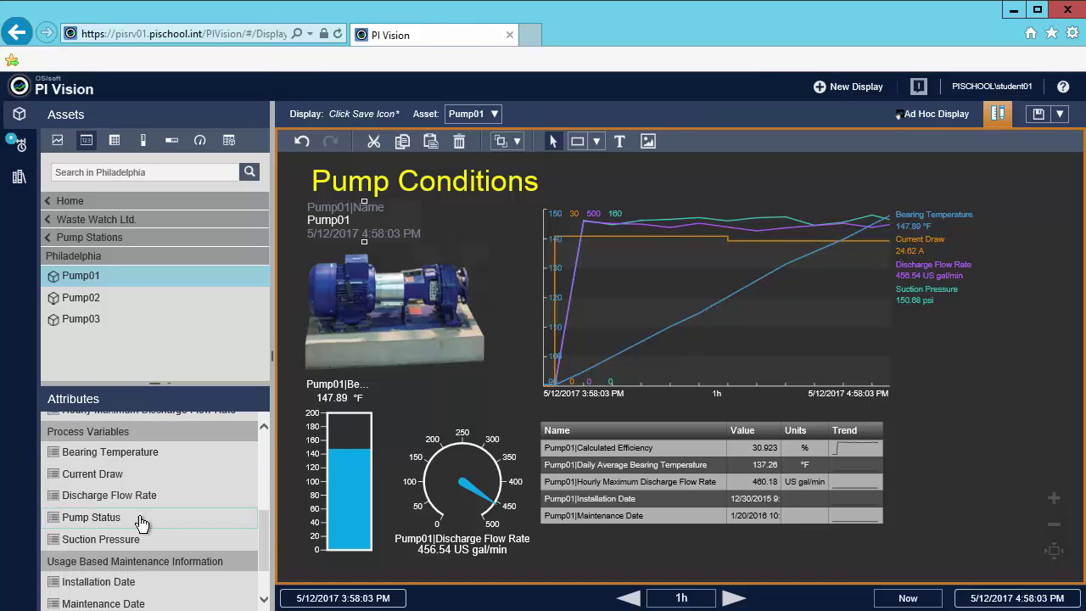
pyautogui.moveTo(136, 522); pyautogui.dragTo(458, 216)
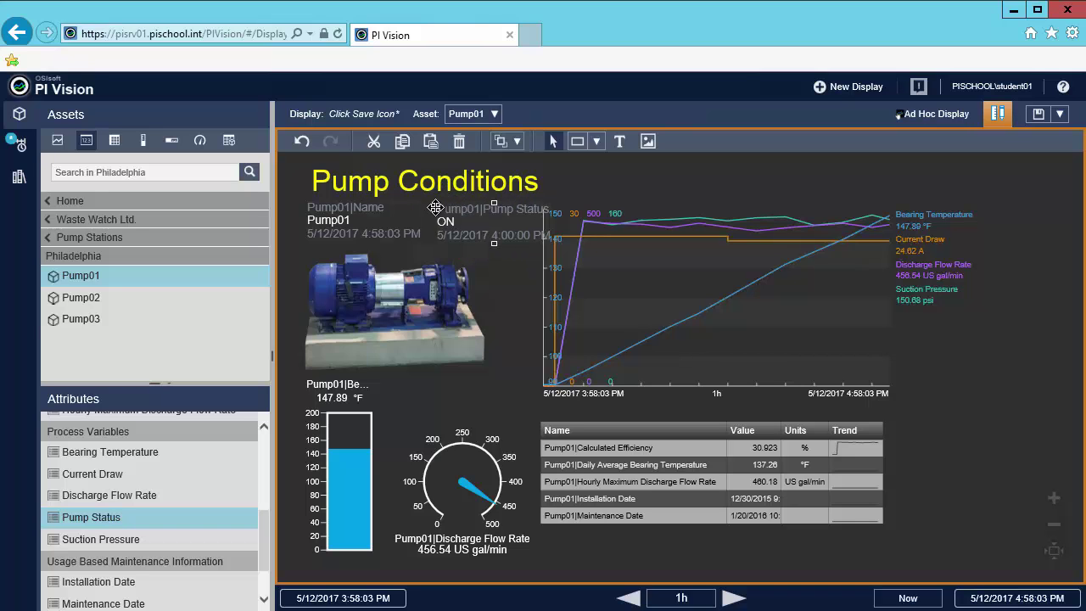
# - Format the Pump01 value without label, units or timestamp, in smaller gold text
pyautogui.rightClick(343, 223)
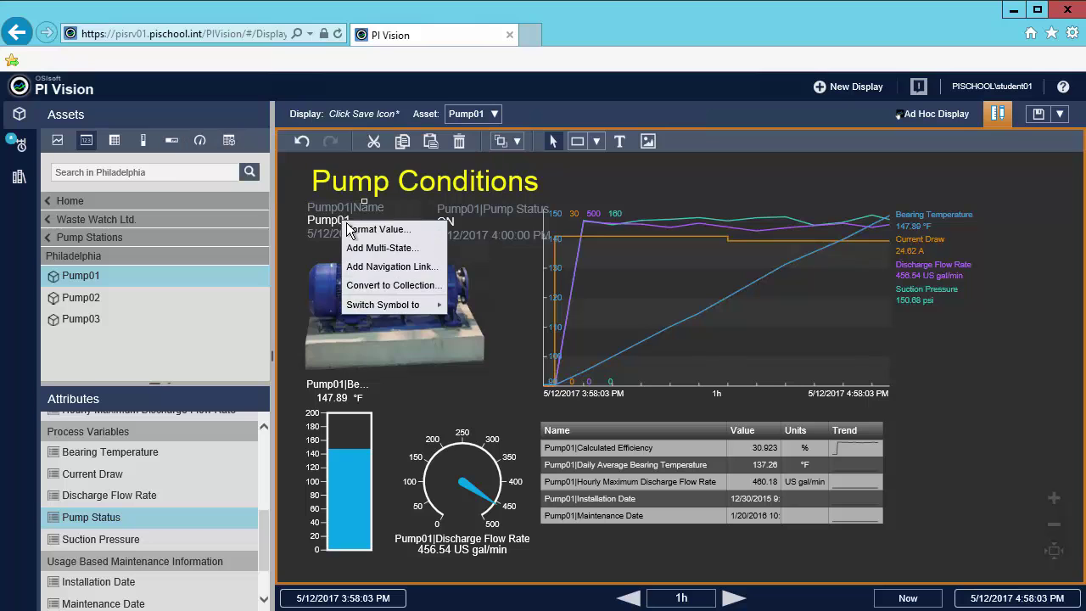
pyautogui.click(374, 229)
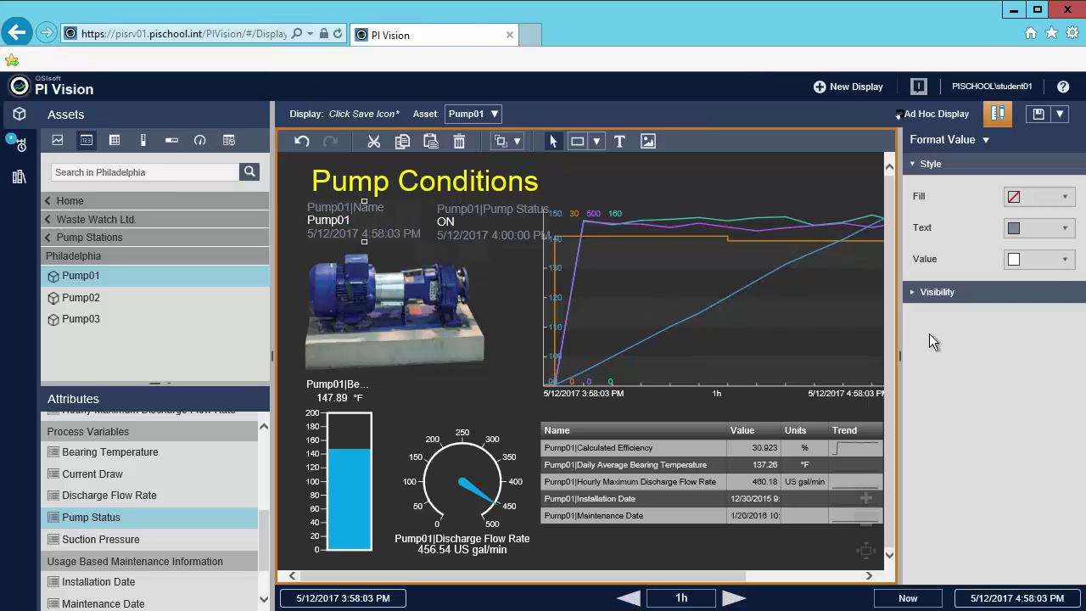
pyautogui.click(933, 292)
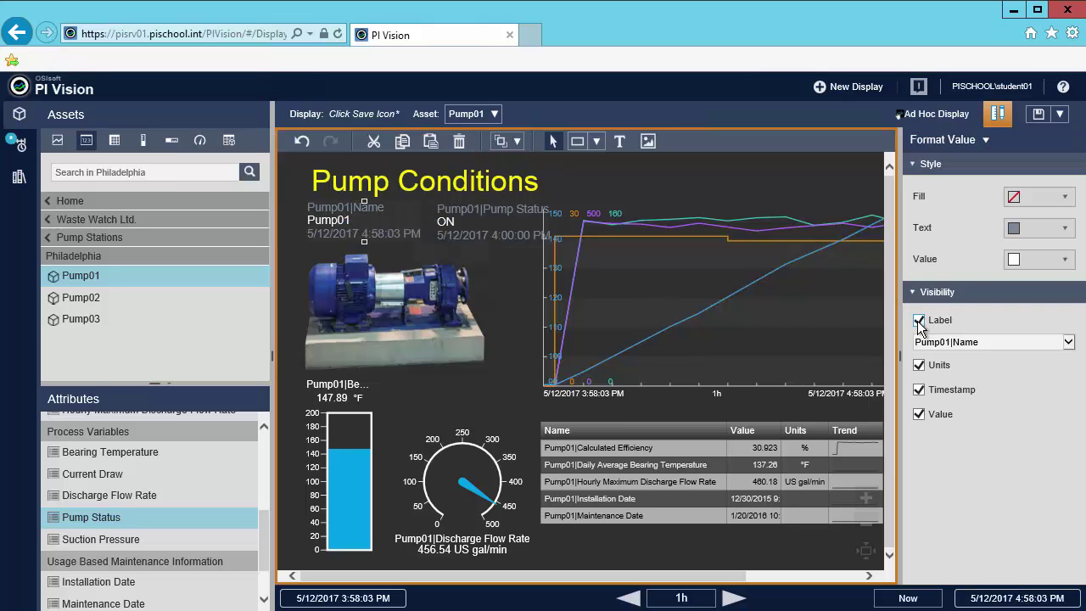
pyautogui.click(919, 320)
pyautogui.click(920, 344)
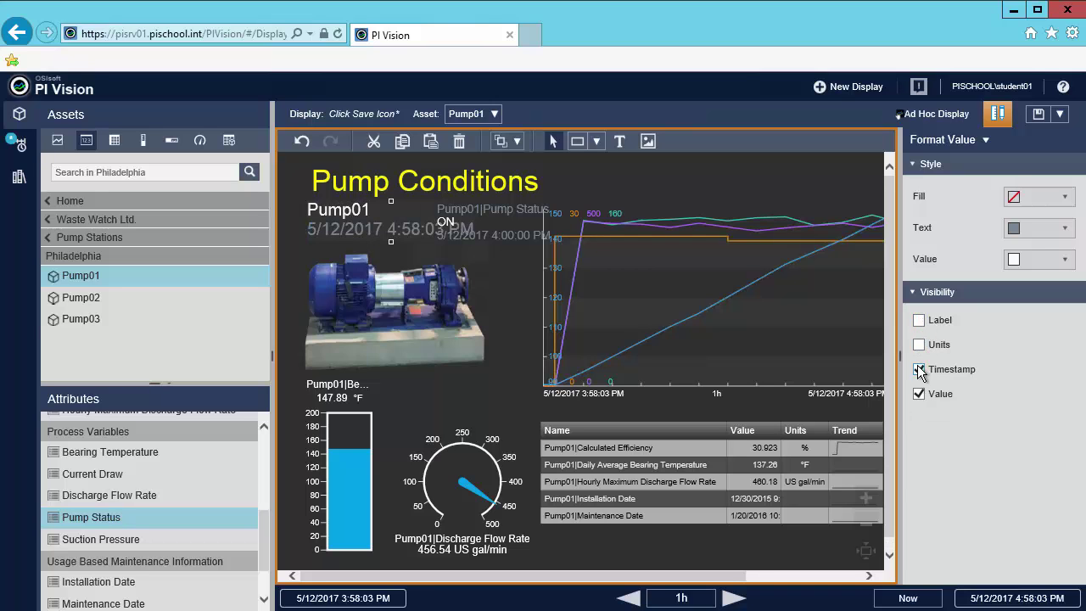
pyautogui.click(919, 370)
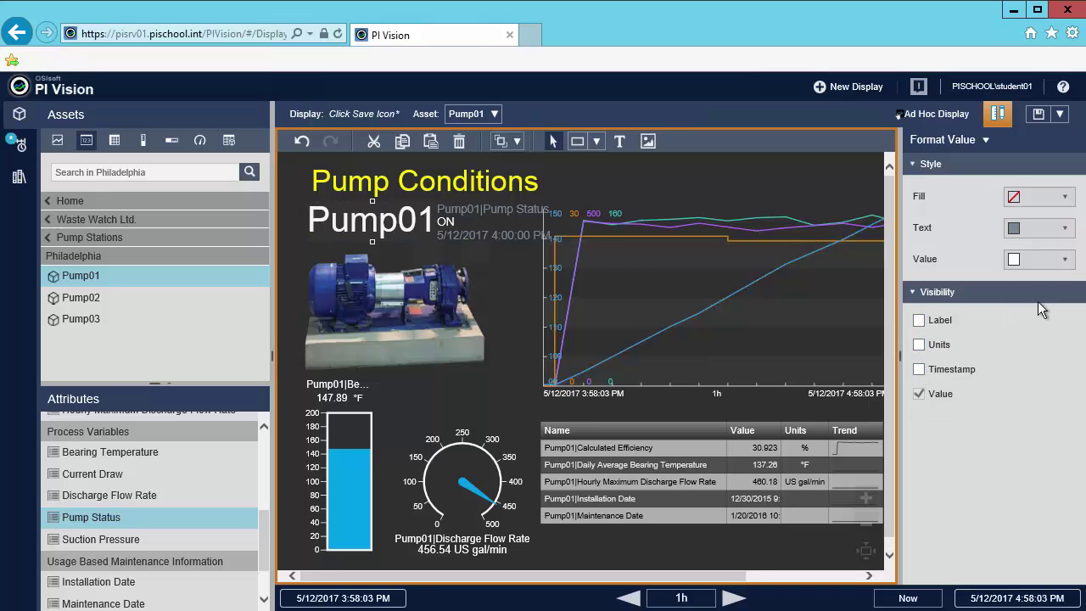
pyautogui.click(1065, 260)
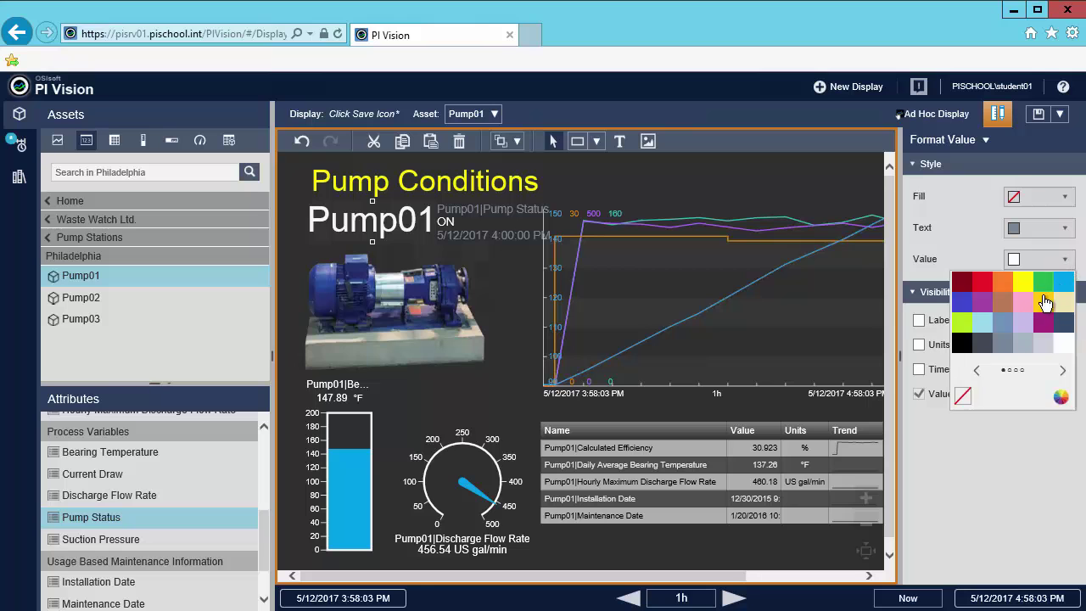
pyautogui.click(1039, 301)
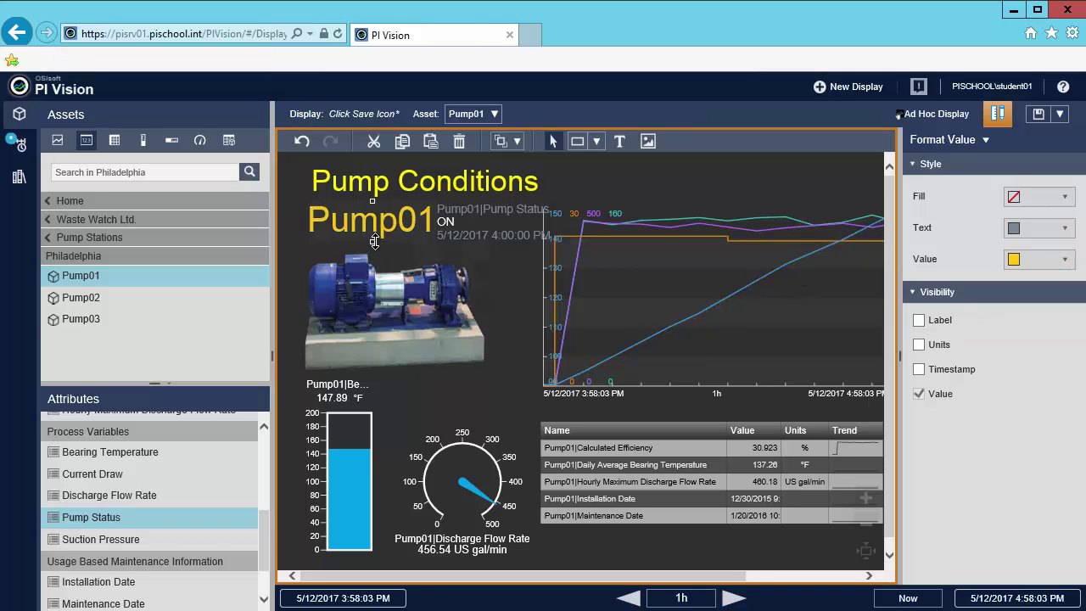
pyautogui.moveTo(374, 241); pyautogui.dragTo(371, 229)
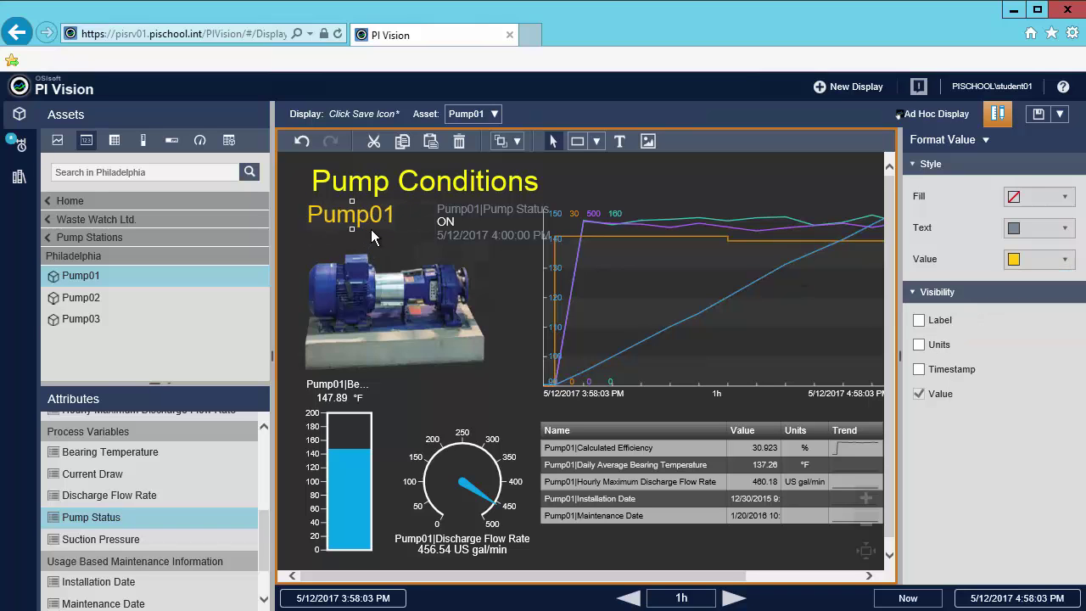
# - Give Pump Status a short yellow label with no timestamp, and align it beside Pump01
pyautogui.click(472, 223)
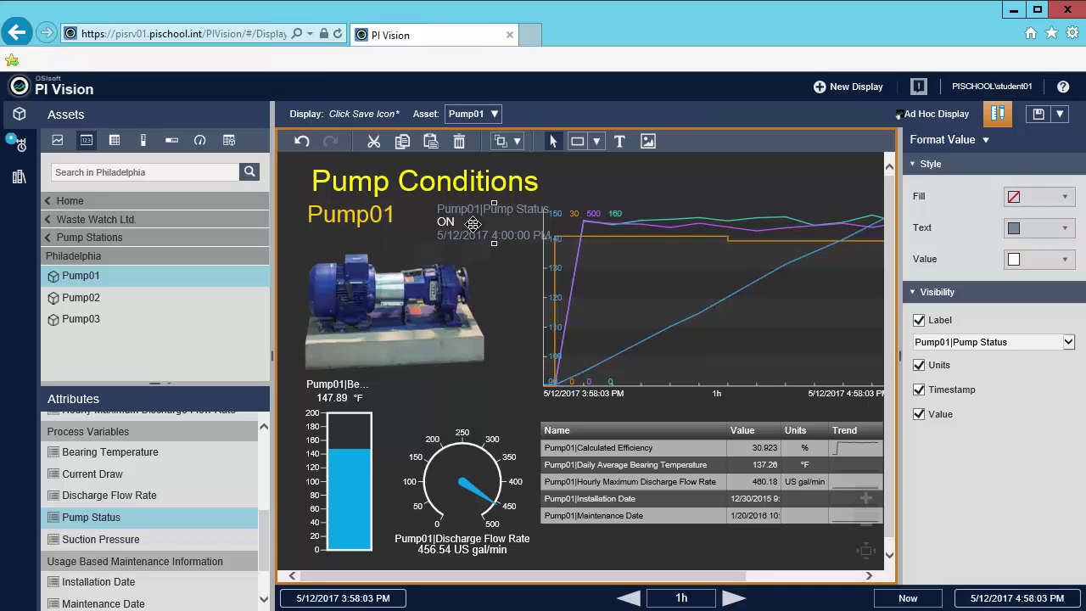
pyautogui.click(1070, 342)
pyautogui.click(1048, 355)
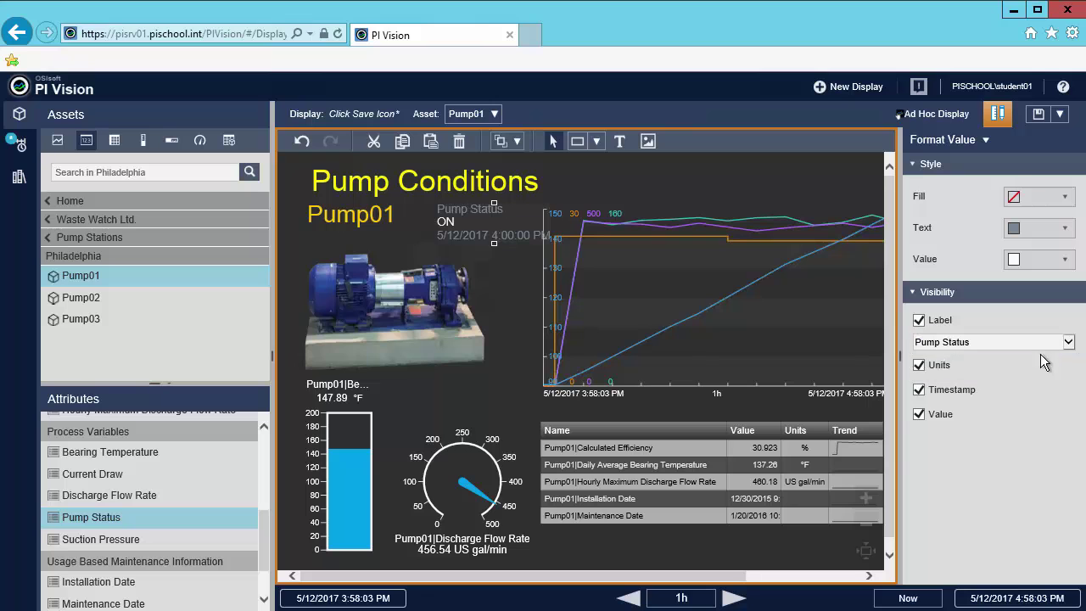
pyautogui.click(919, 390)
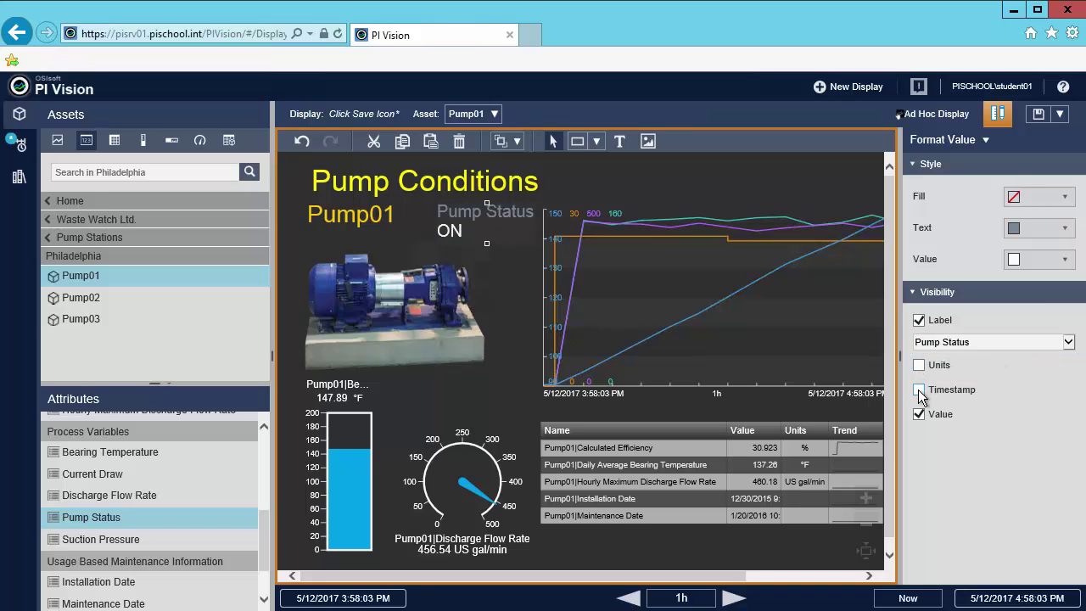
pyautogui.click(1066, 229)
pyautogui.click(1043, 271)
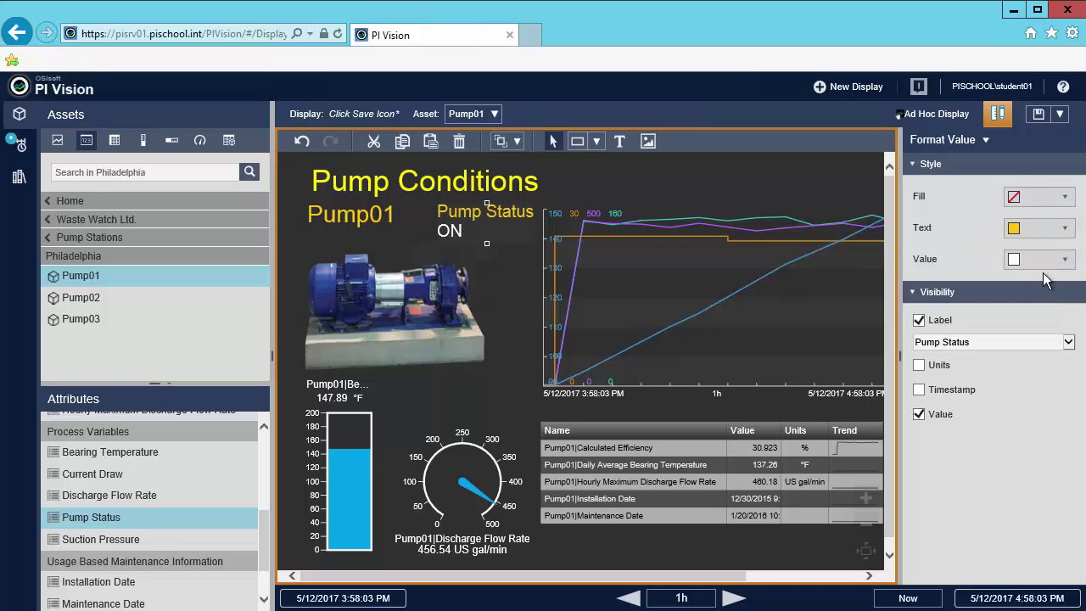
pyautogui.moveTo(456, 223); pyautogui.dragTo(445, 225)
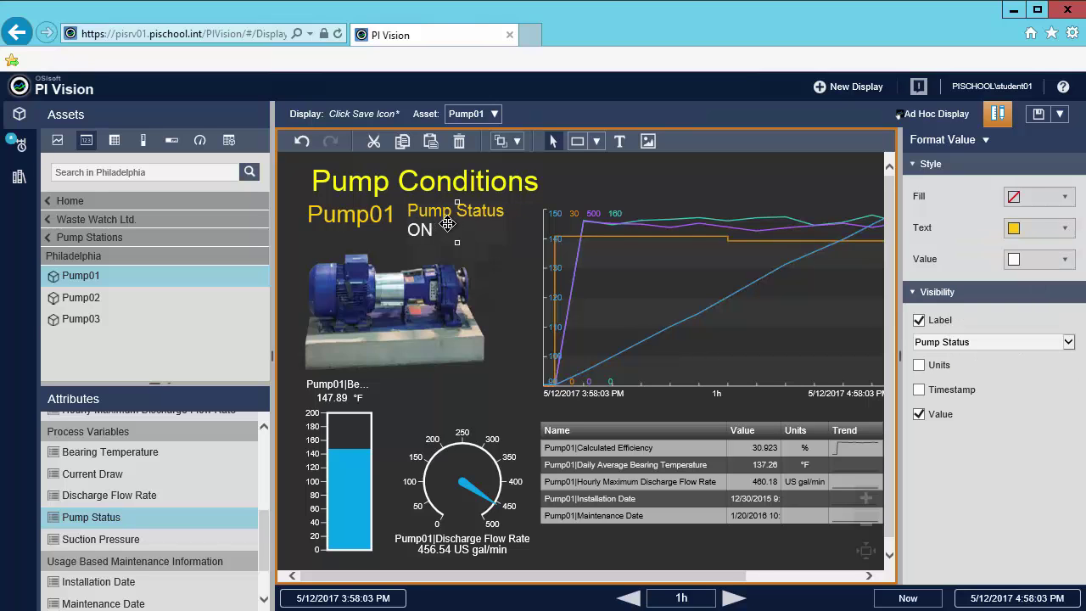
pyautogui.click(351, 219)
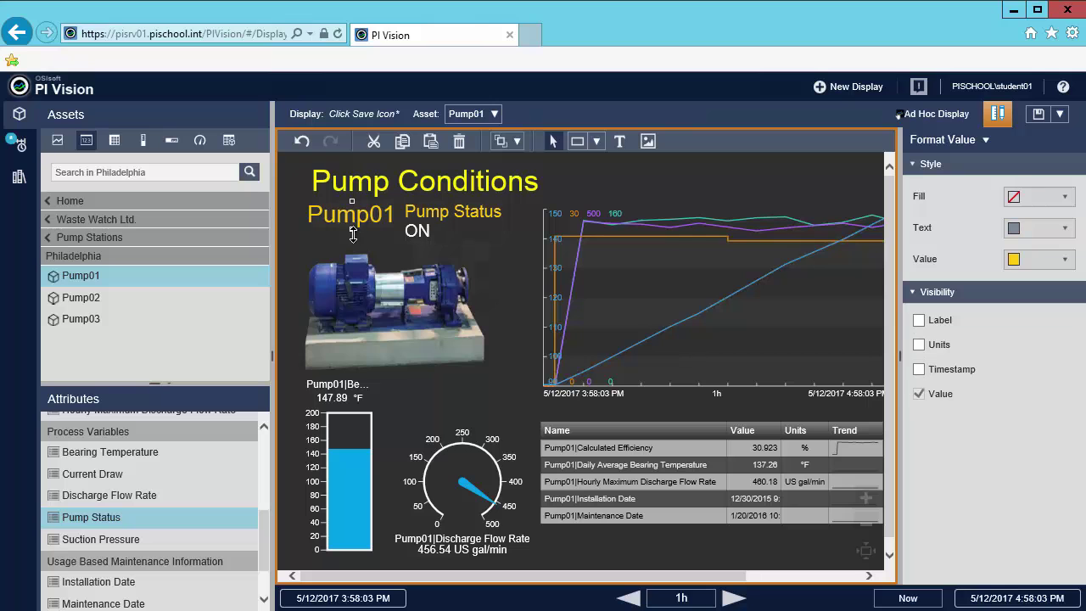
pyautogui.moveTo(352, 229); pyautogui.dragTo(351, 216)
pyautogui.click(526, 268)
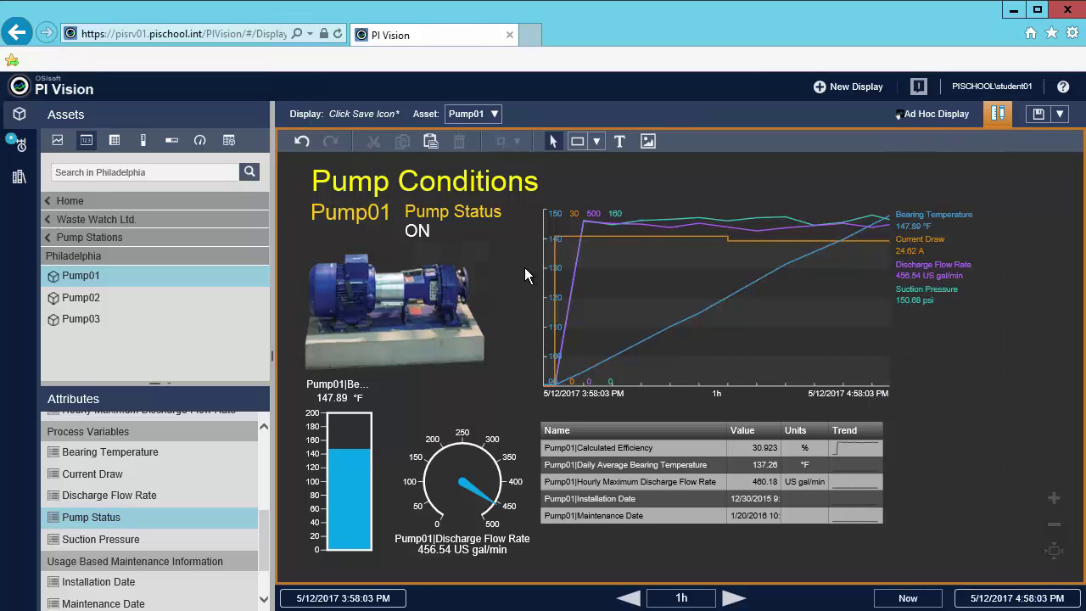
# - Edit the gauge label text, deleting the Pump01 prefix and the word Temperature
pyautogui.rightClick(350, 417)
pyautogui.click(363, 429)
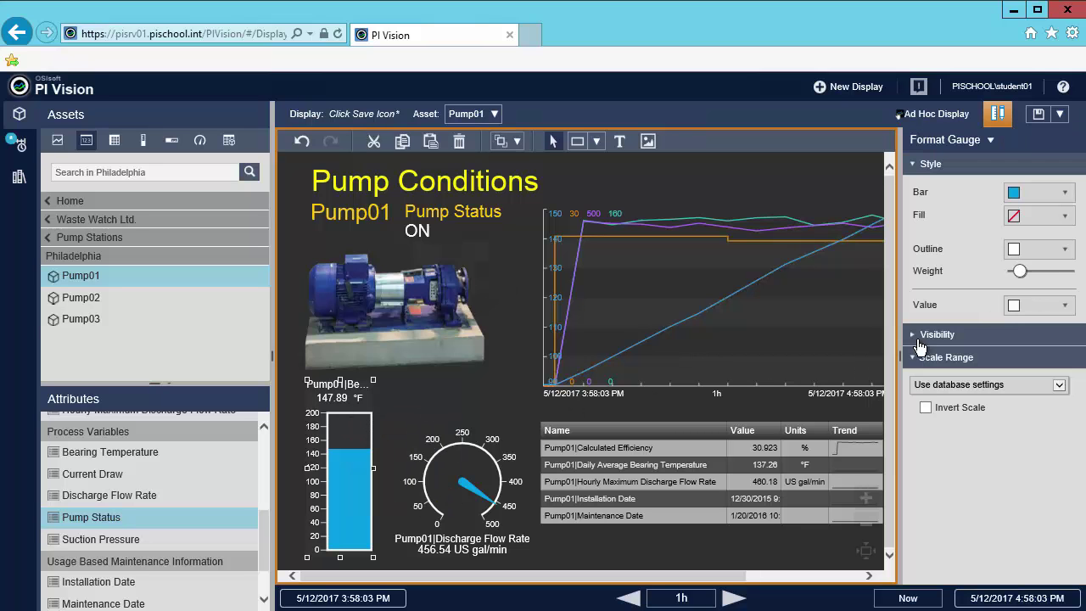
pyautogui.click(916, 339)
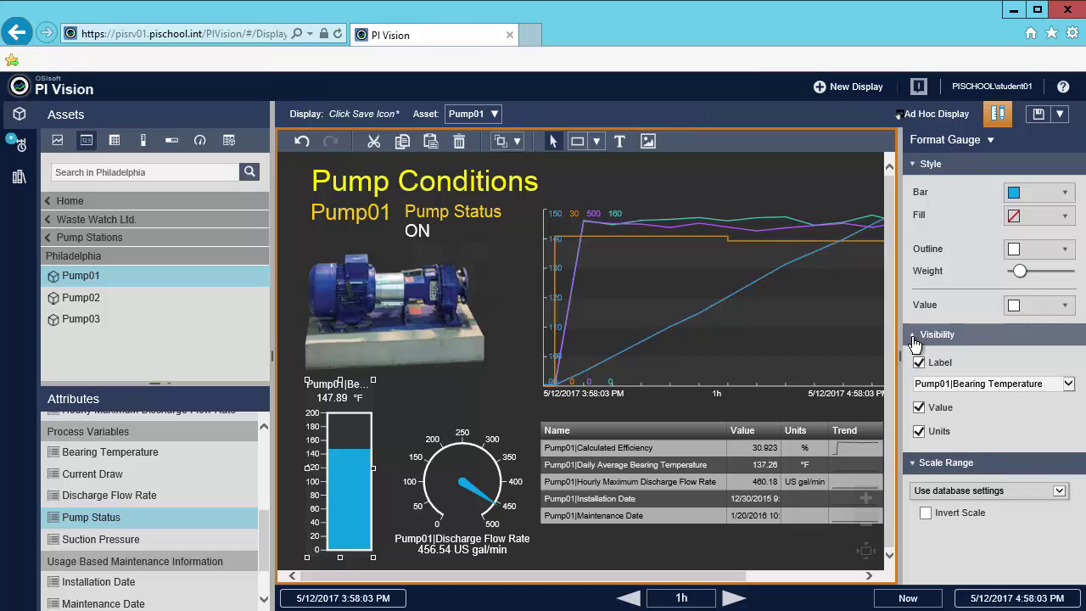
pyautogui.doubleClick(975, 387)
pyautogui.click(949, 382)
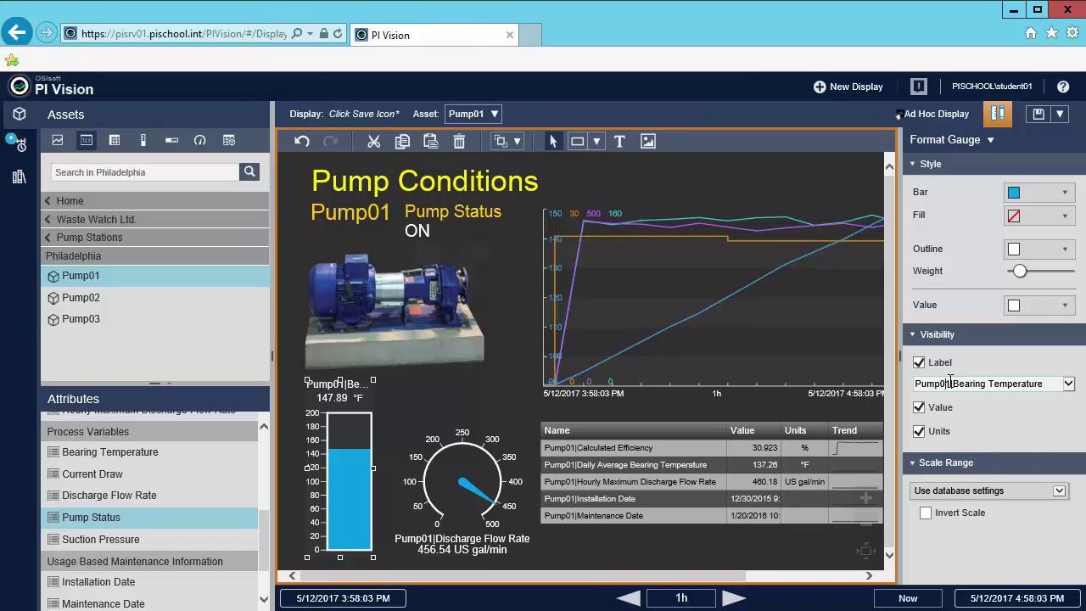
pyautogui.hotkey('shift', 'Home')
pyautogui.press('BackSpace')
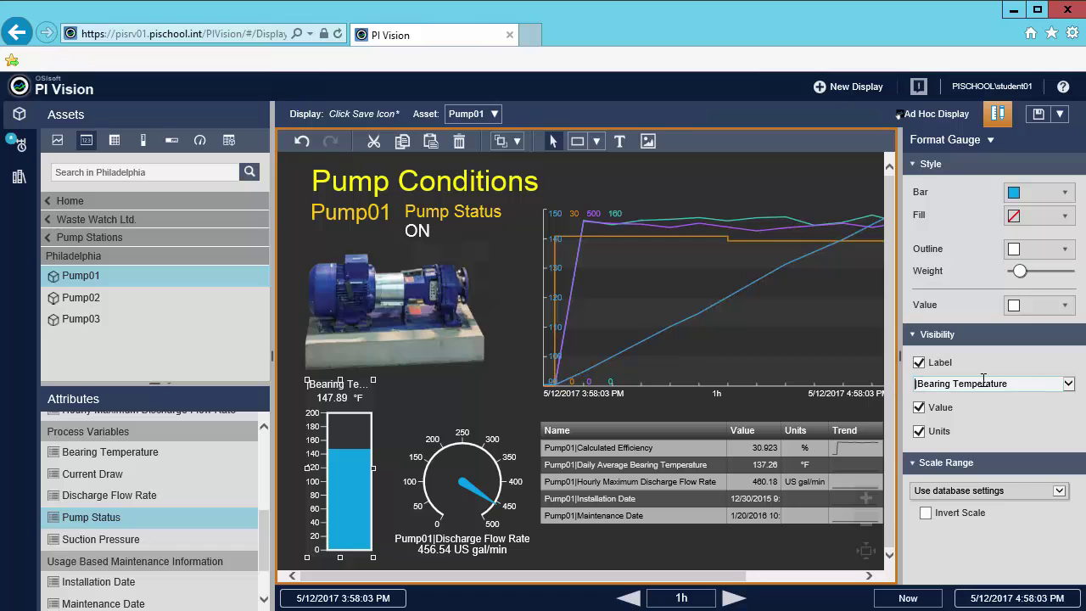
pyautogui.doubleClick(983, 382)
pyautogui.press('BackSpace')
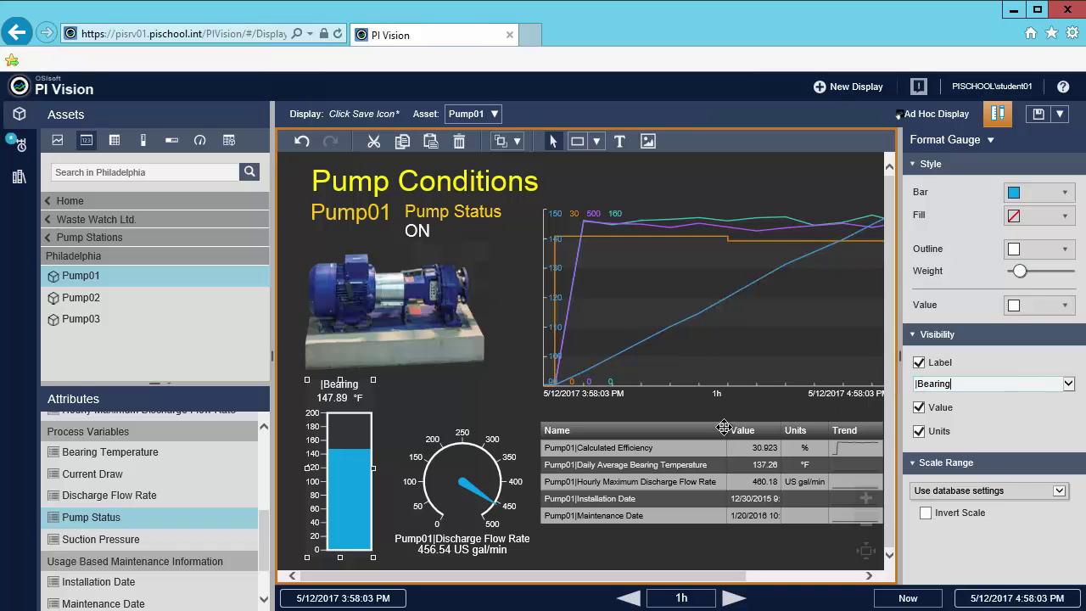
# - Set the radial gauge label to Discharge Flow Rate
pyautogui.click(474, 513)
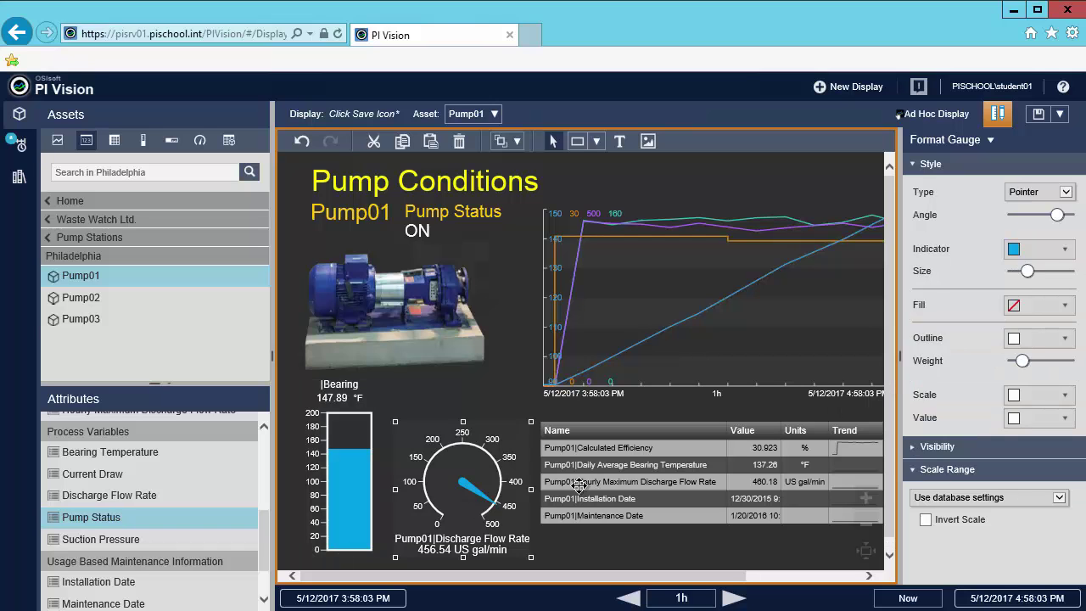
pyautogui.click(911, 450)
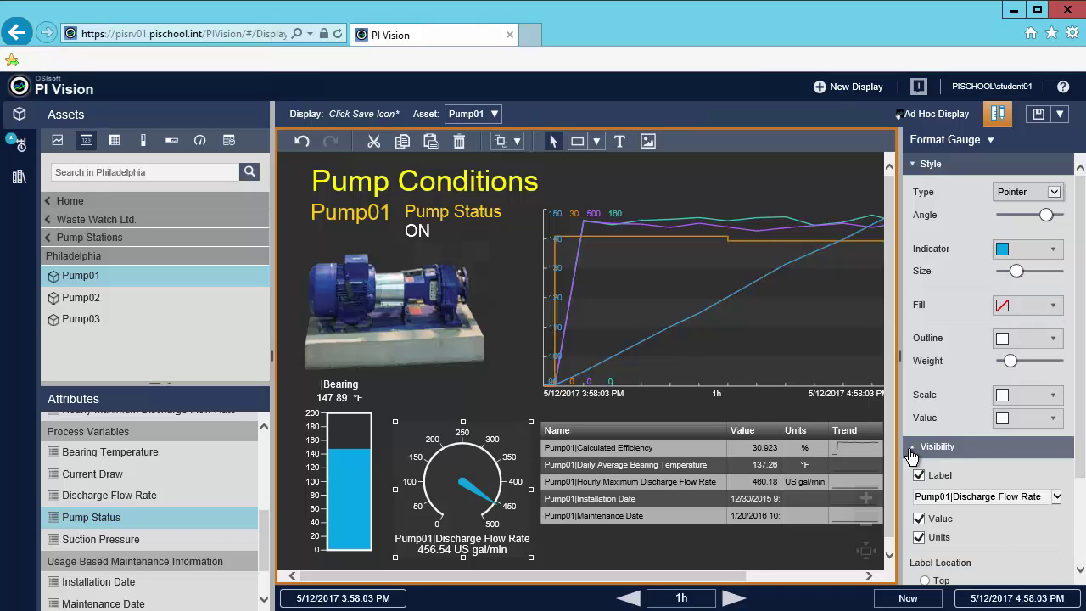
pyautogui.click(1057, 497)
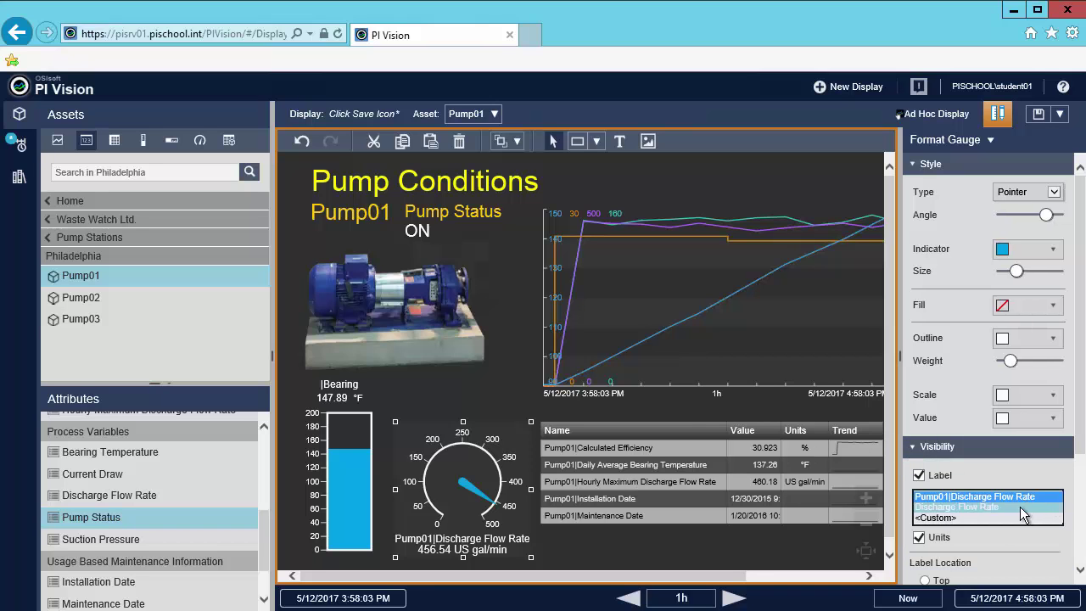
pyautogui.click(1016, 505)
pyautogui.click(511, 359)
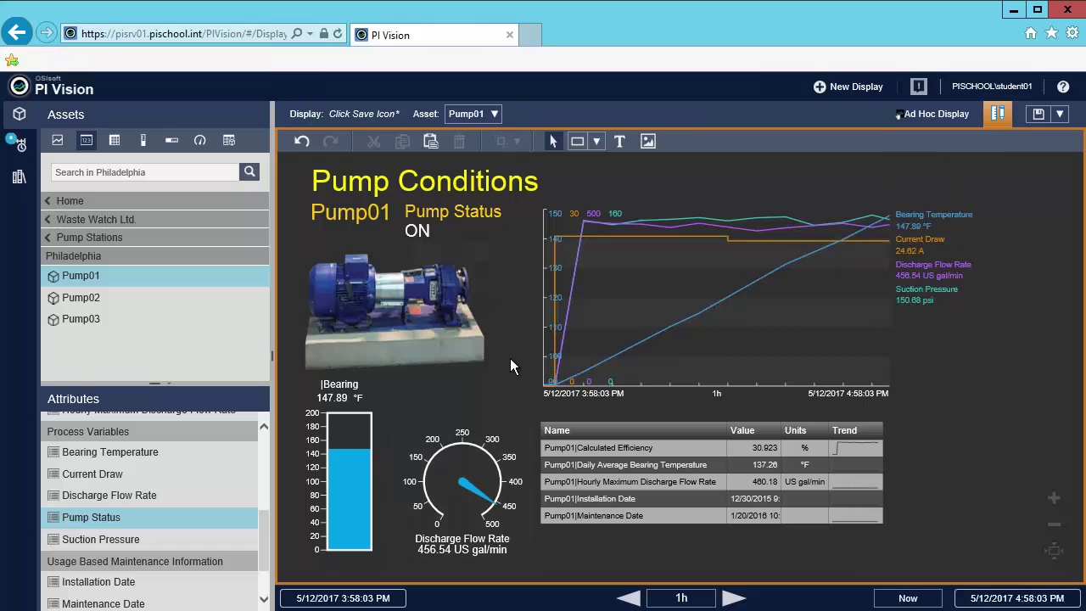
# - Move the gauge slightly up and shorten the bearing bar graph
pyautogui.moveTo(468, 457); pyautogui.dragTo(461, 427)
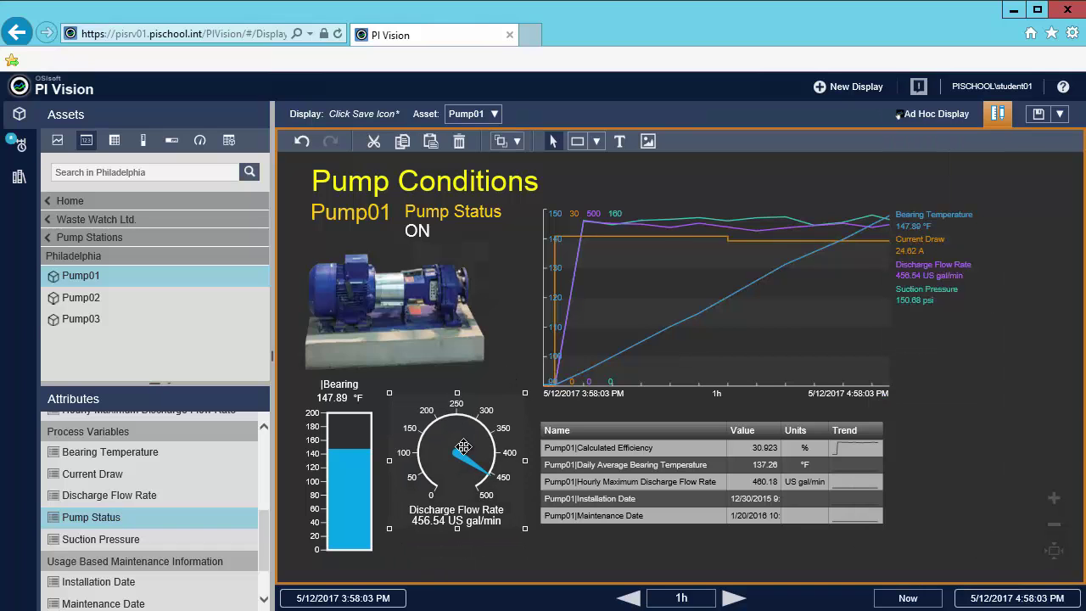
pyautogui.click(344, 475)
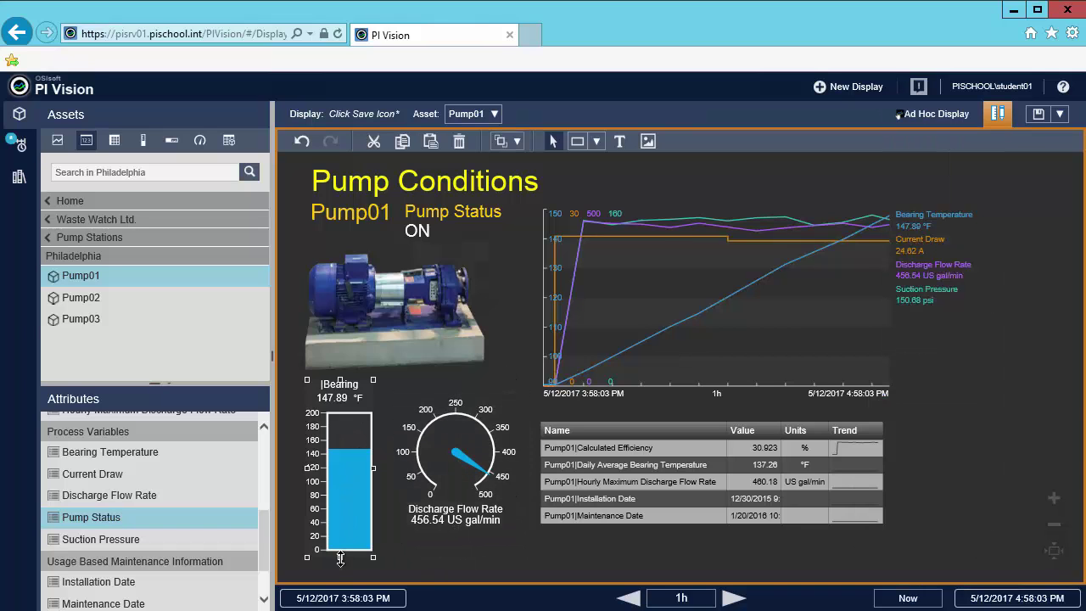
pyautogui.moveTo(340, 558); pyautogui.dragTo(341, 535)
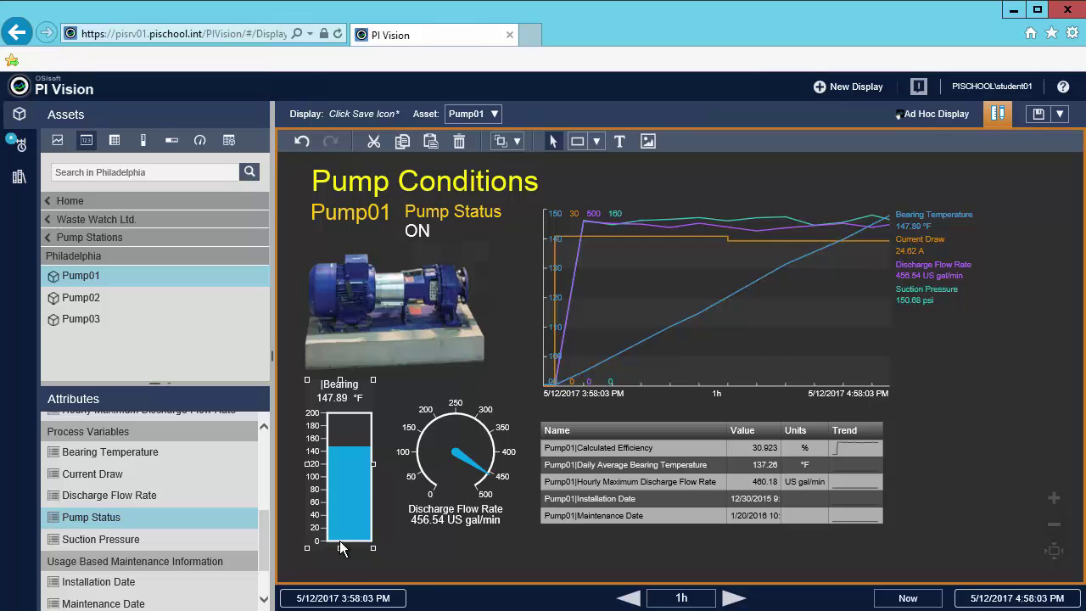
pyautogui.click(397, 554)
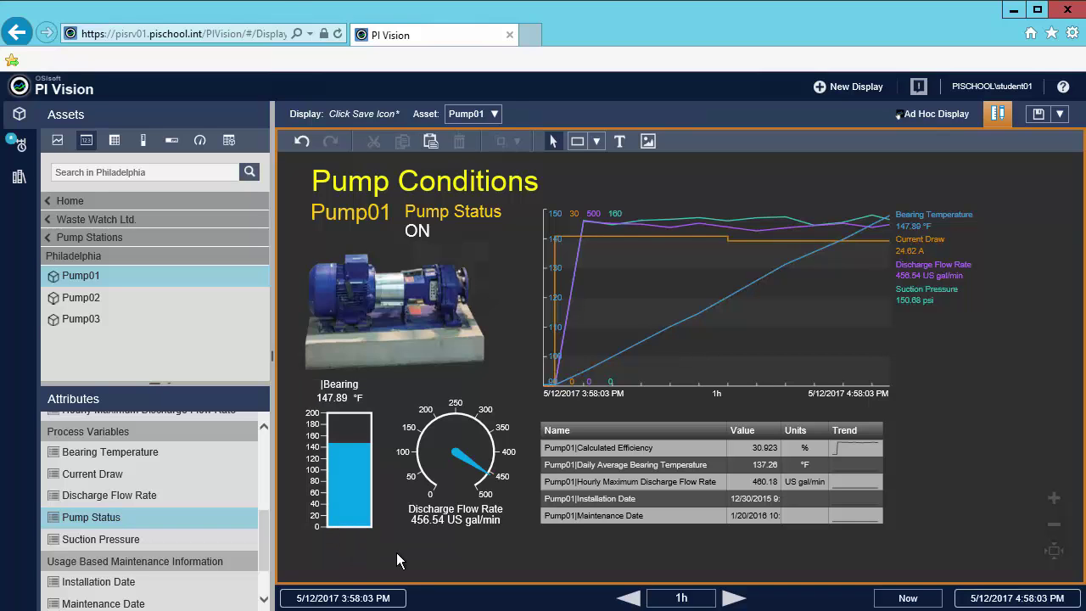
# - Save the display under the name 'Pump Conditions' using Save As
pyautogui.click(1060, 114)
pyautogui.click(1021, 149)
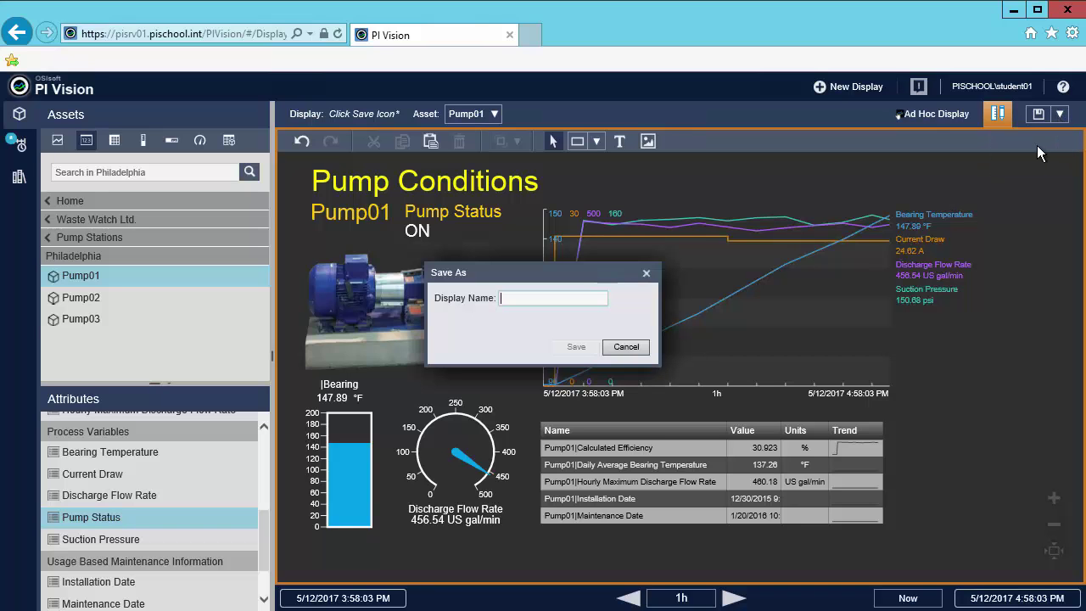
pyautogui.write('Pump Conditions')
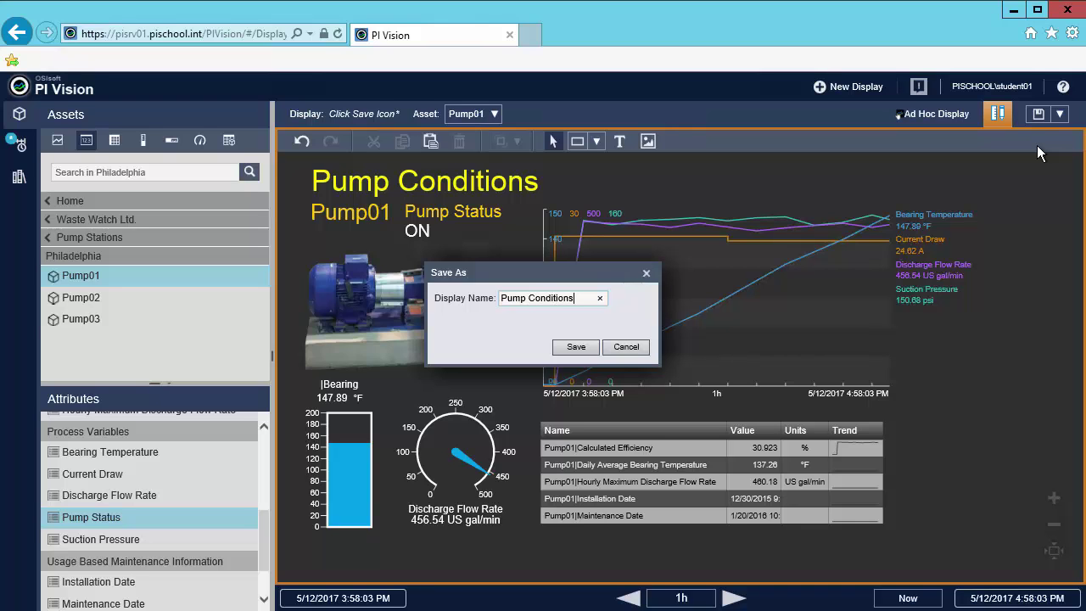
pyautogui.press('Return')
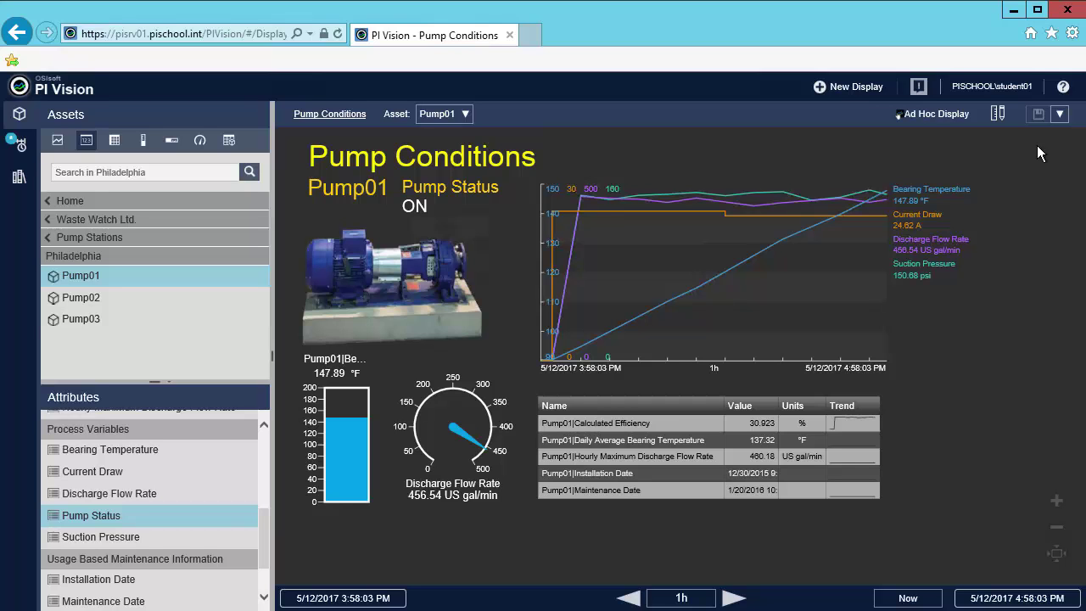
# - Zoom the trend to a 24-minute window, pan it back to 4:17–4:41 PM, and read values with the cursor
pyautogui.click(998, 114)
pyautogui.moveTo(726, 195); pyautogui.dragTo(864, 320)
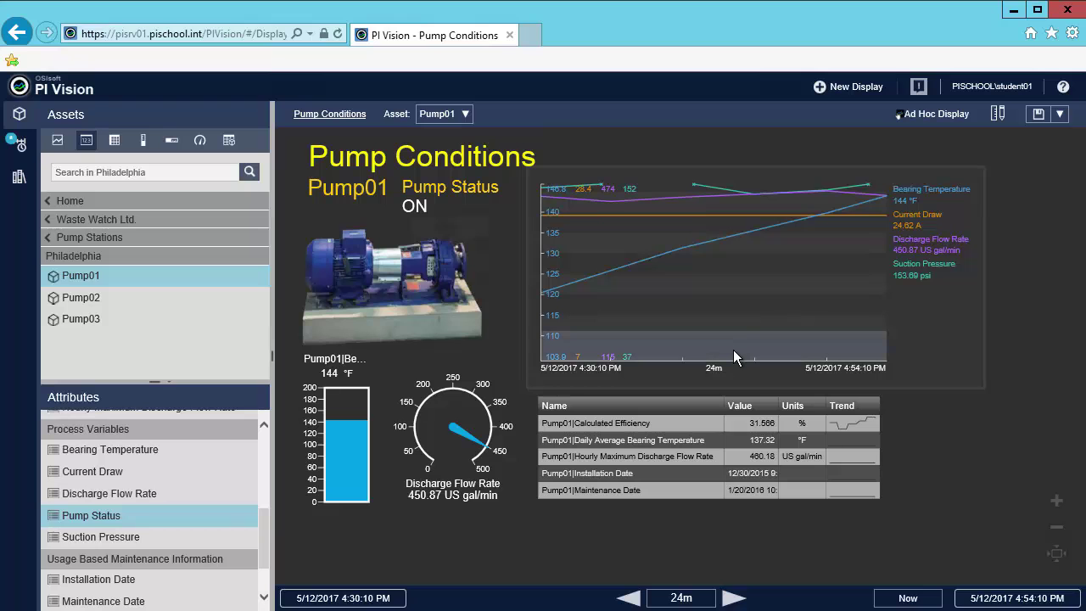
pyautogui.moveTo(727, 347); pyautogui.dragTo(804, 349)
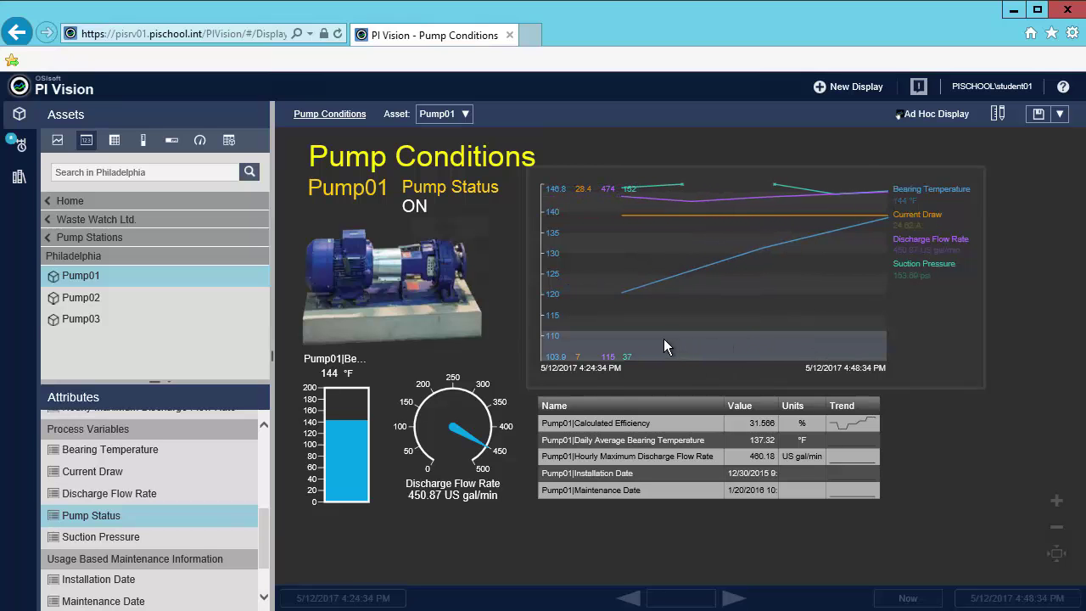
pyautogui.moveTo(663, 347); pyautogui.dragTo(718, 353)
pyautogui.moveTo(621, 338); pyautogui.dragTo(701, 338)
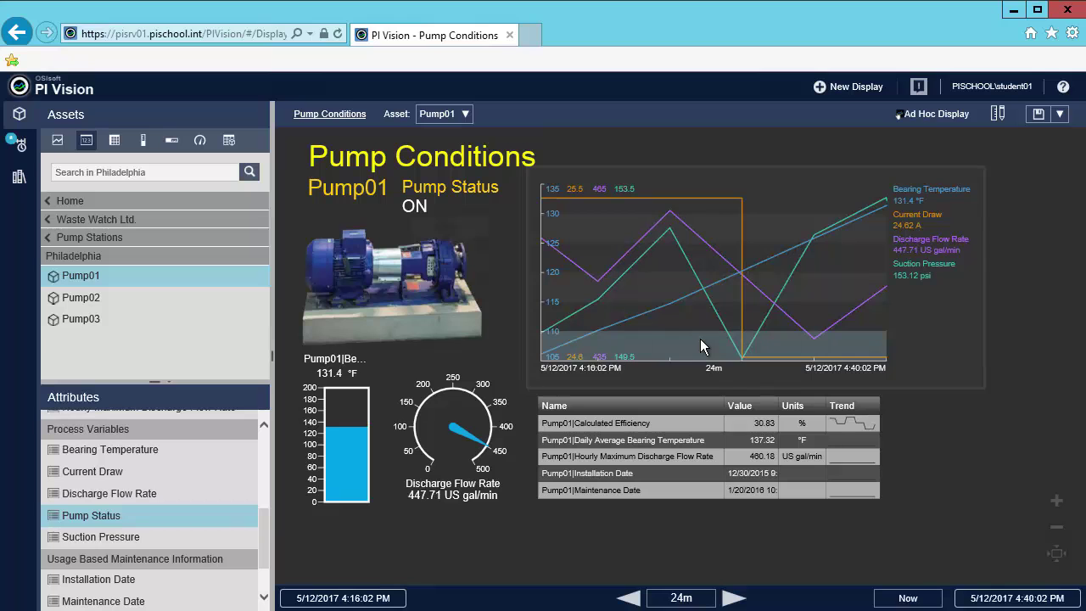
pyautogui.click(648, 259)
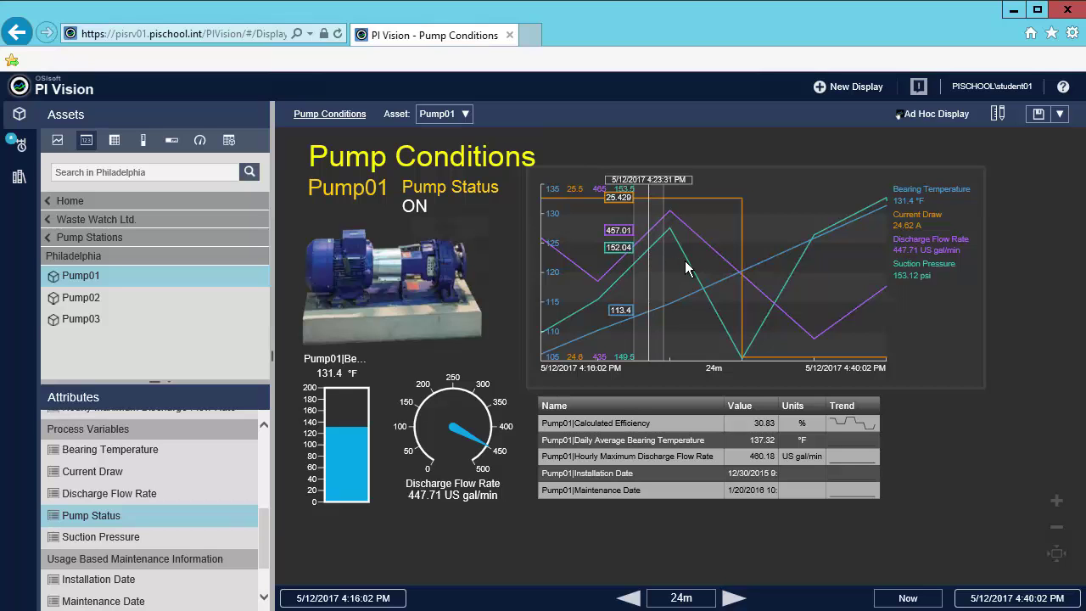
pyautogui.click(685, 260)
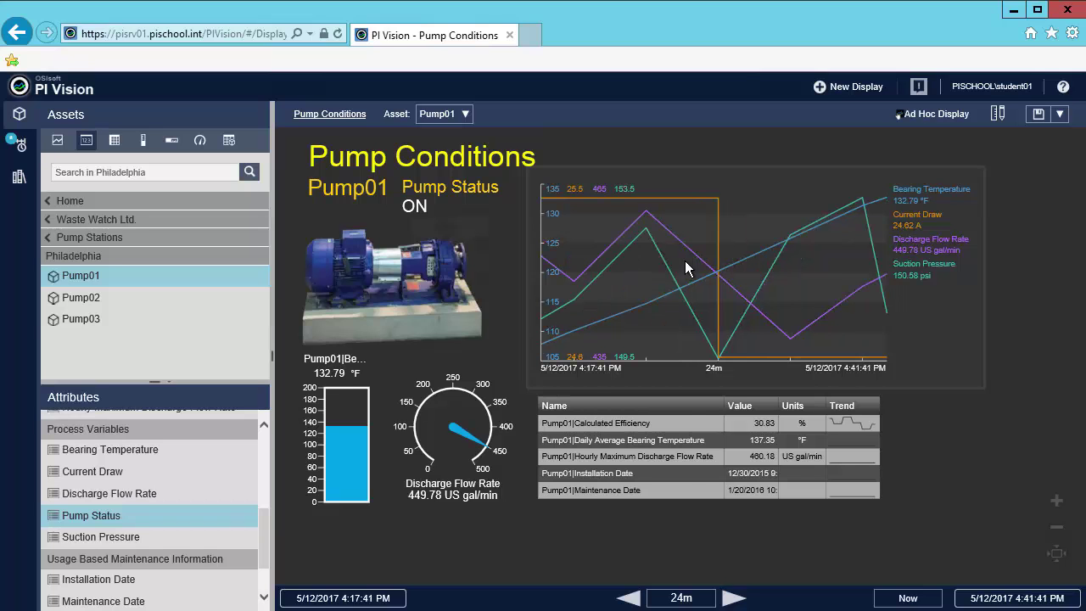
# - Set the time range to the 8h preset ending Now (1:03–9:03 PM)
pyautogui.click(677, 597)
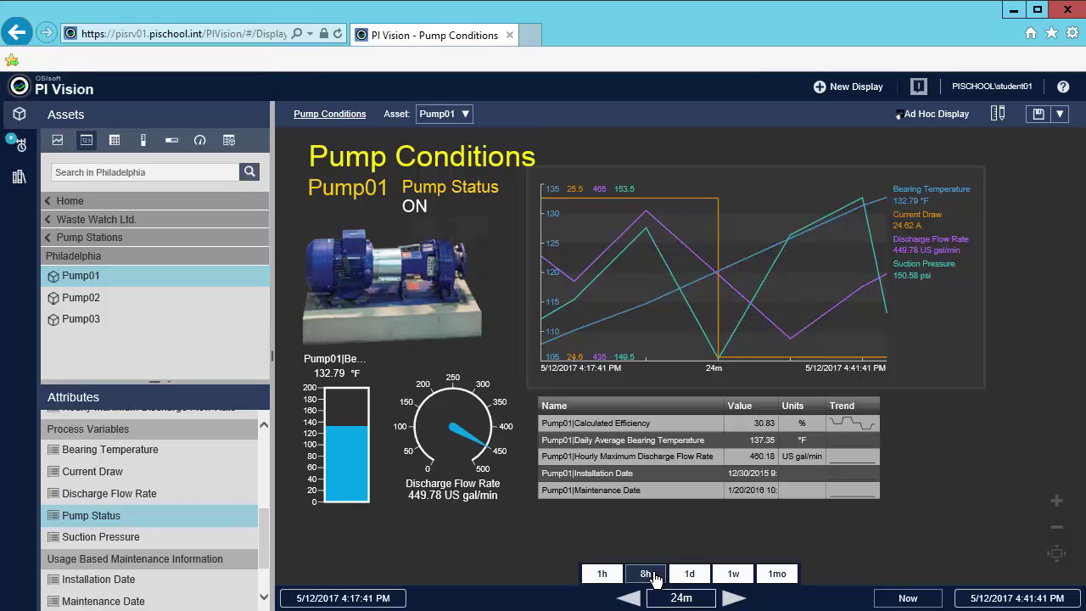
pyautogui.click(645, 574)
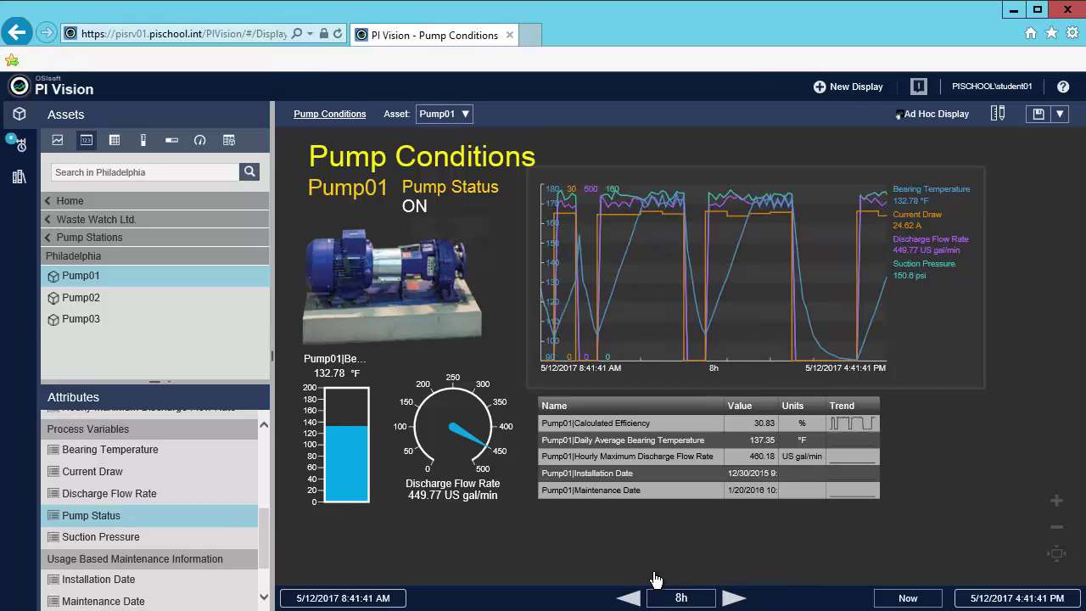
pyautogui.click(908, 598)
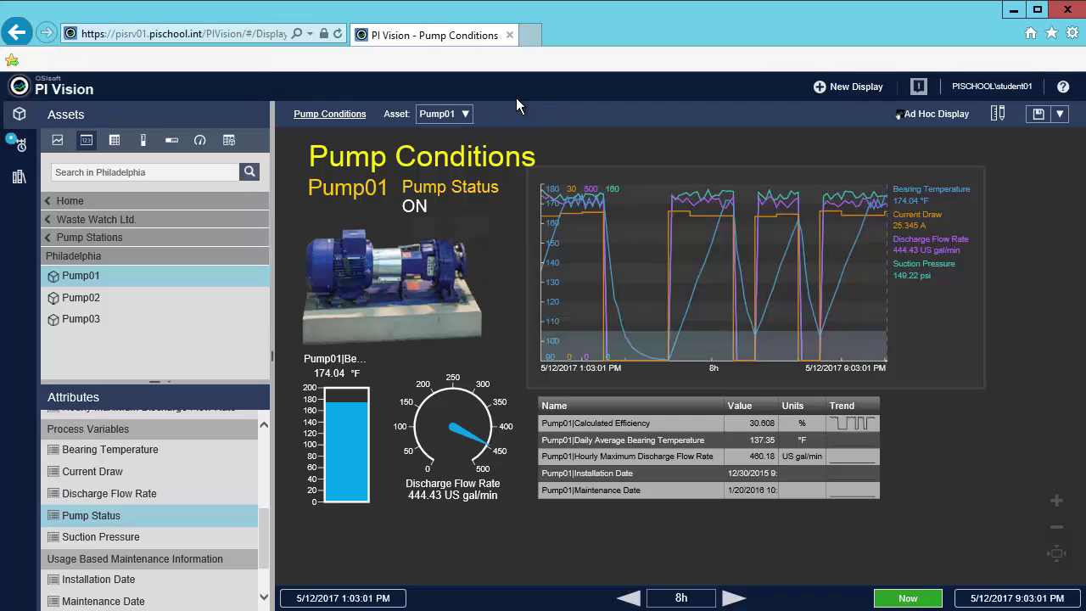
# - Switch the display's asset from Pump01 to Pump02, then to Pump03
pyautogui.click(466, 117)
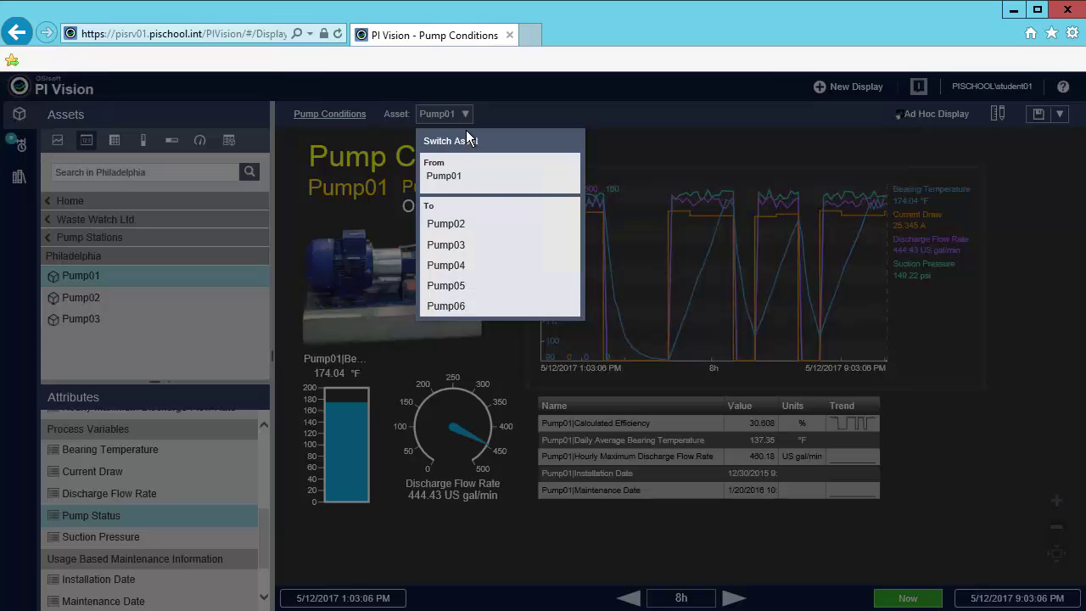
pyautogui.click(457, 225)
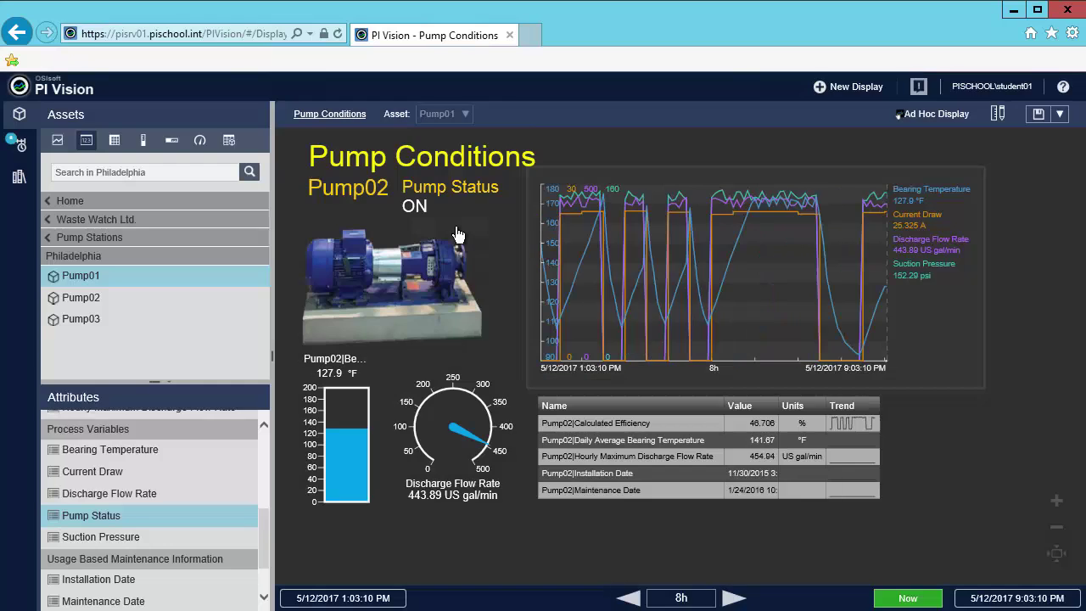
pyautogui.click(466, 115)
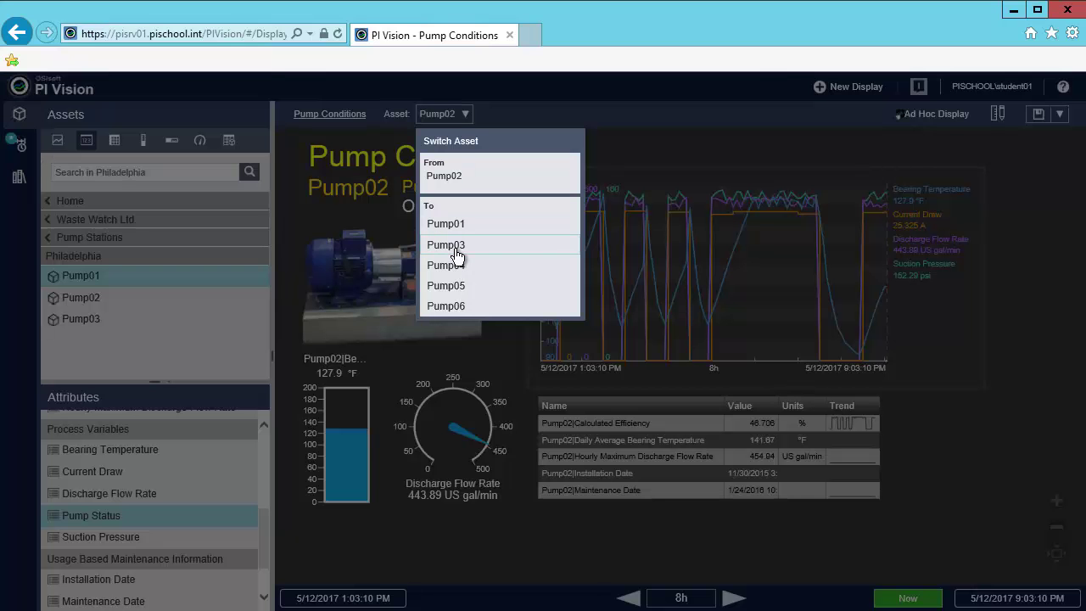
pyautogui.click(456, 245)
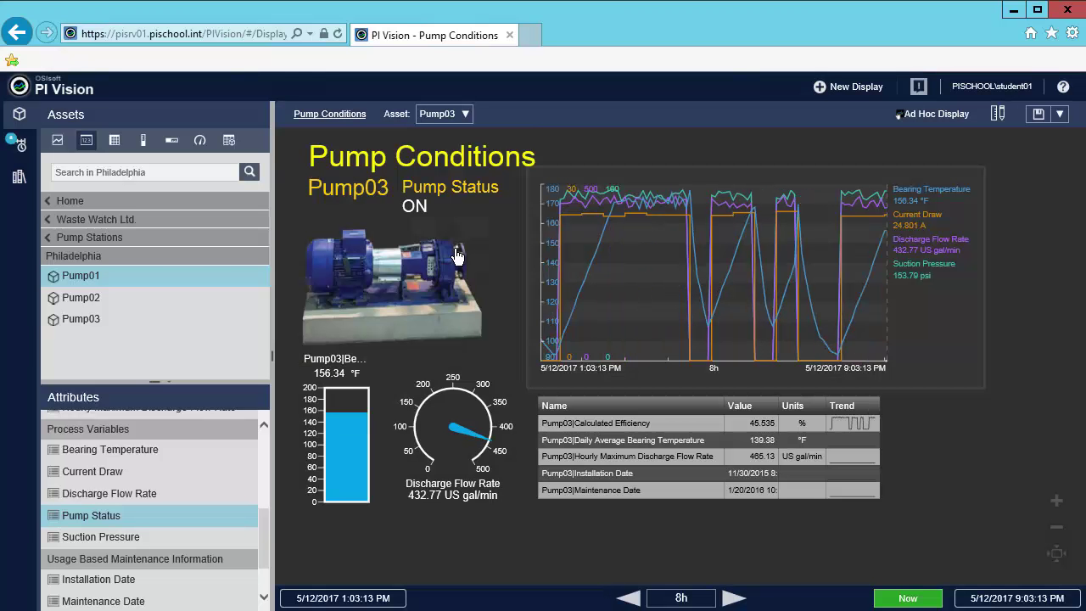